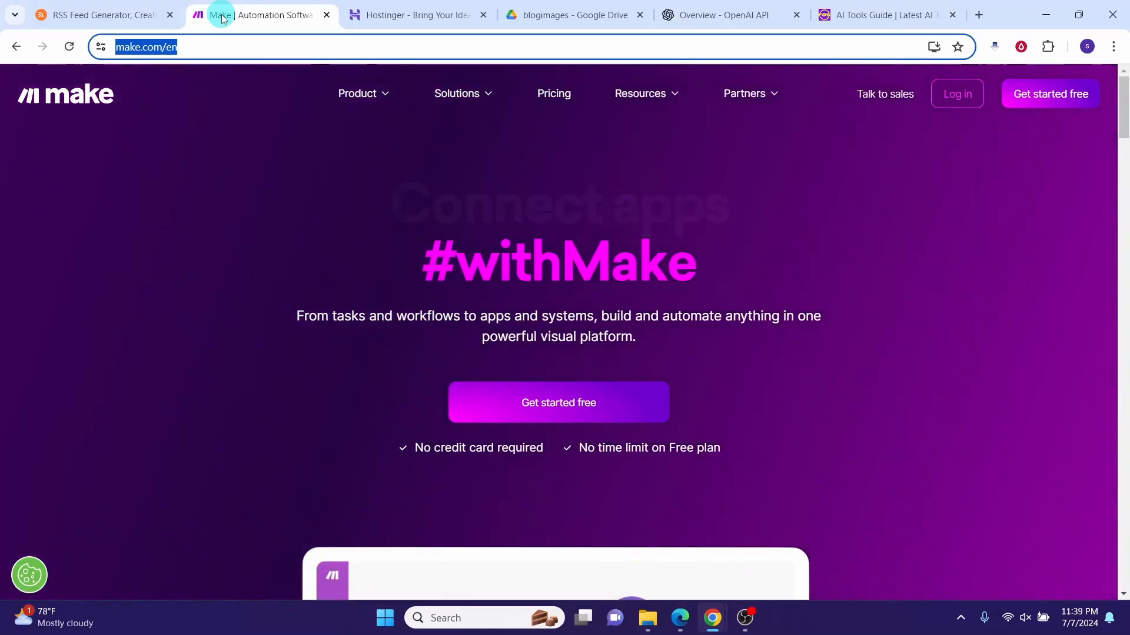
- Look through the open RSS.app, Make, Hostinger, Google Drive and OpenAI API pages
click(83, 15)
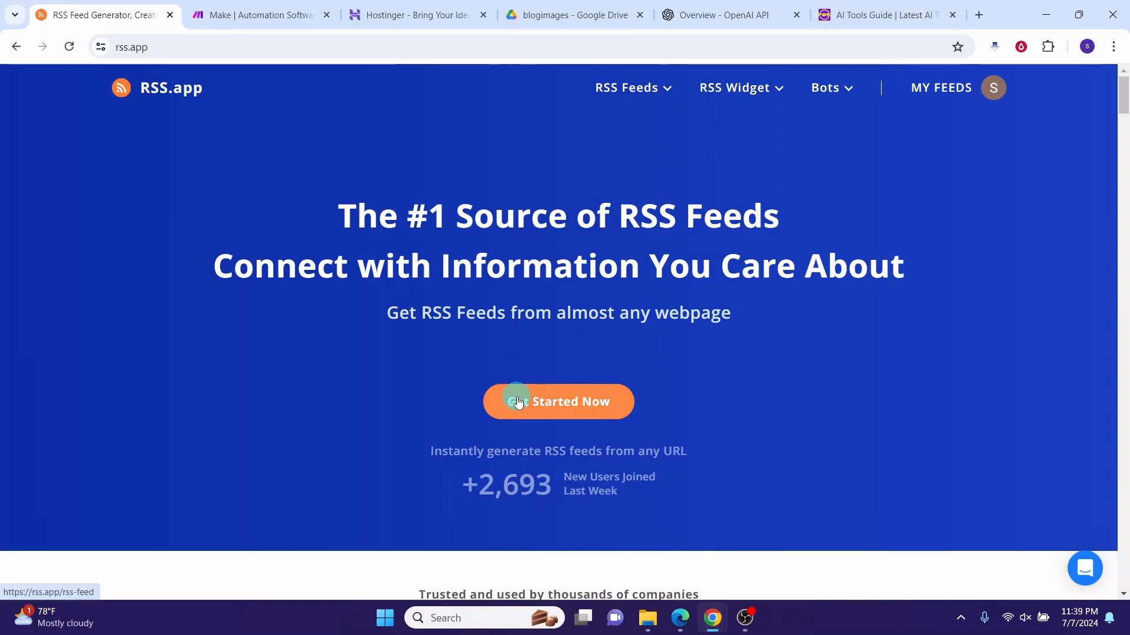
click(241, 16)
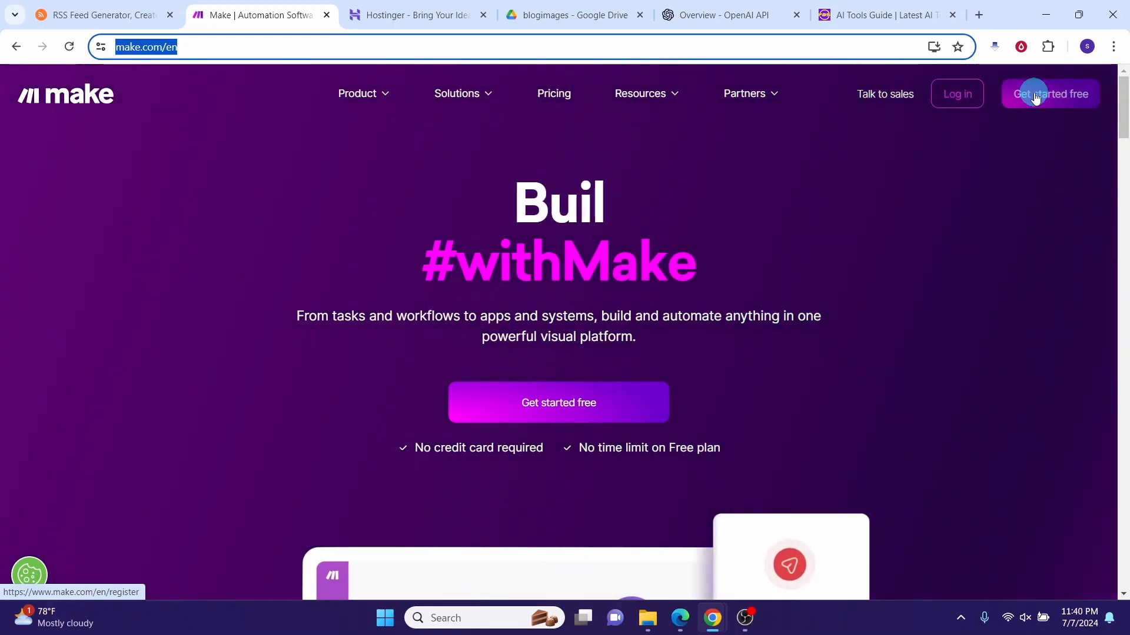
click(410, 18)
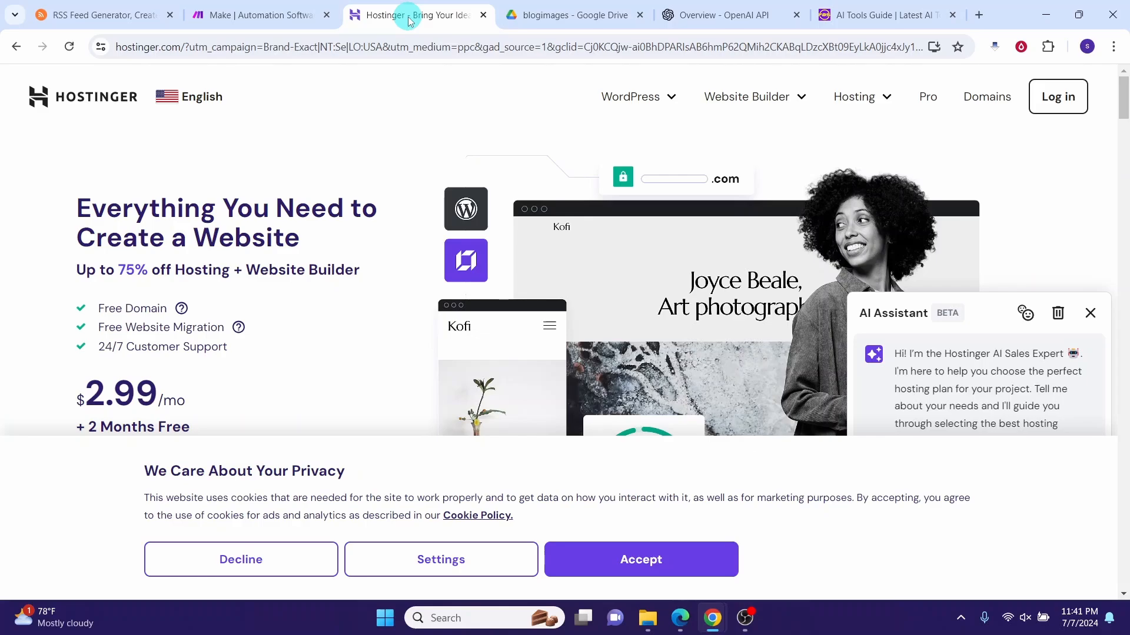
click(544, 15)
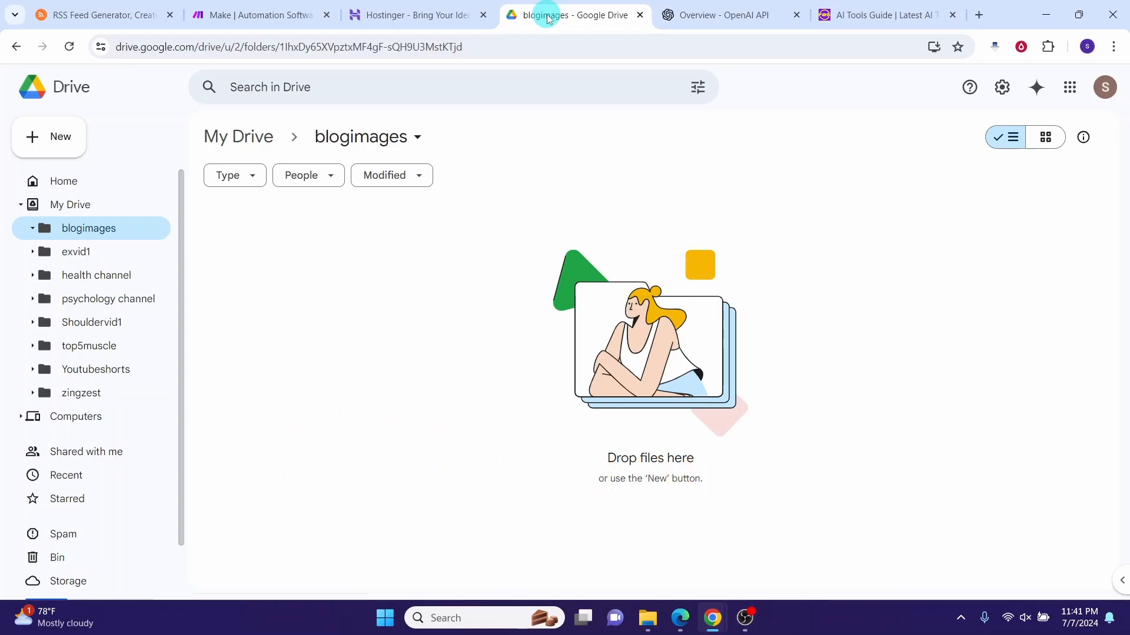
click(700, 17)
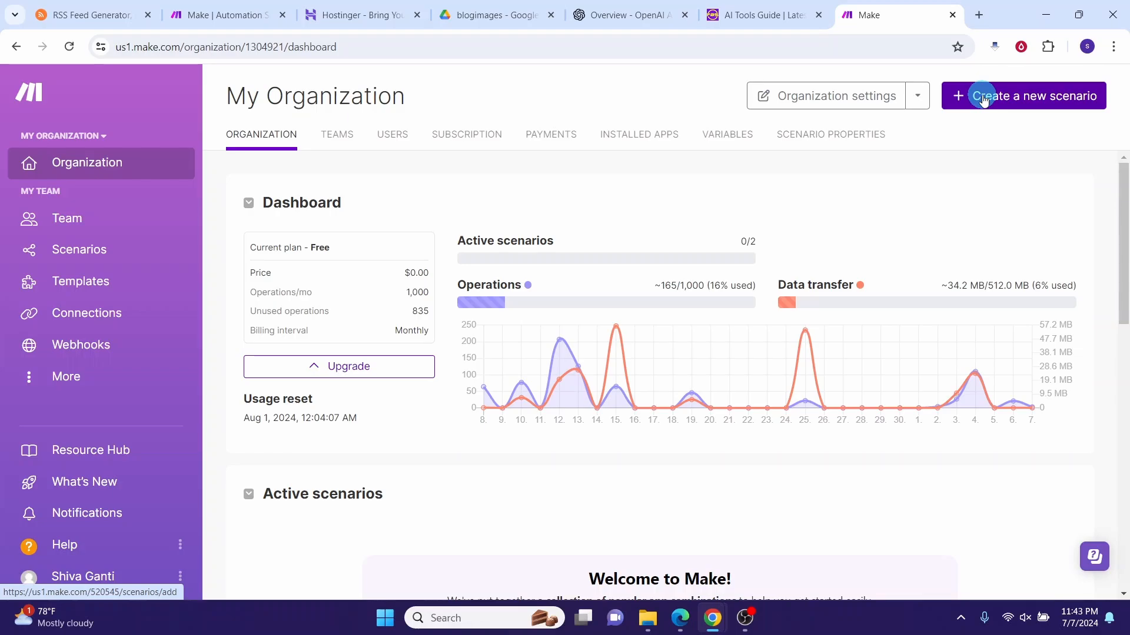
- Create a new scenario in Make and import the blueprint file FBS Blog Automation.json into it
click(983, 100)
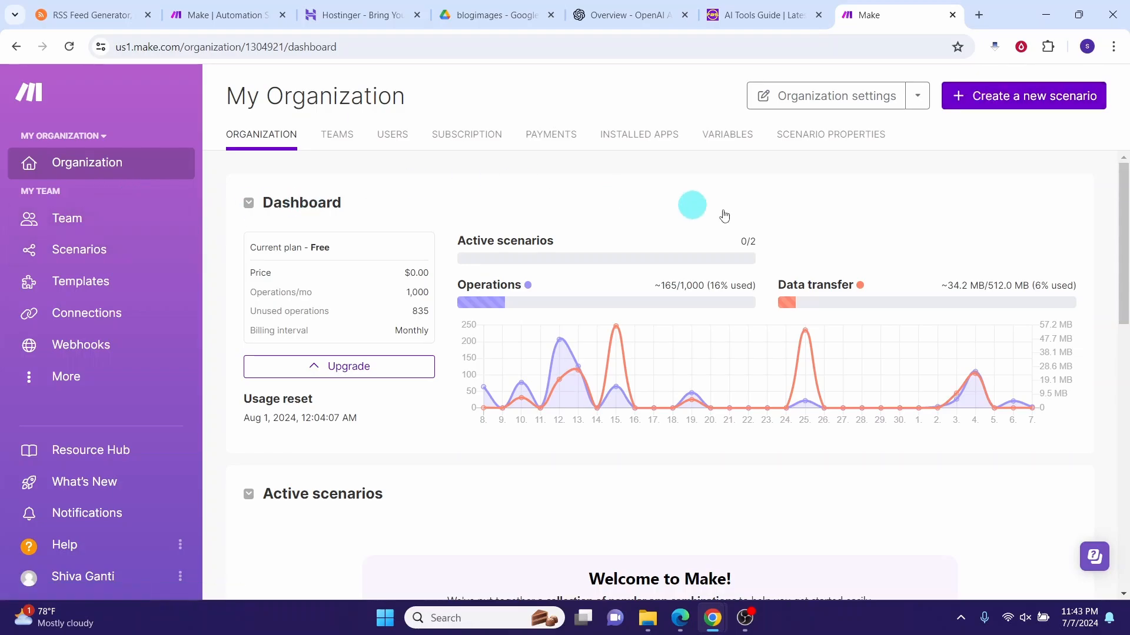
click(995, 98)
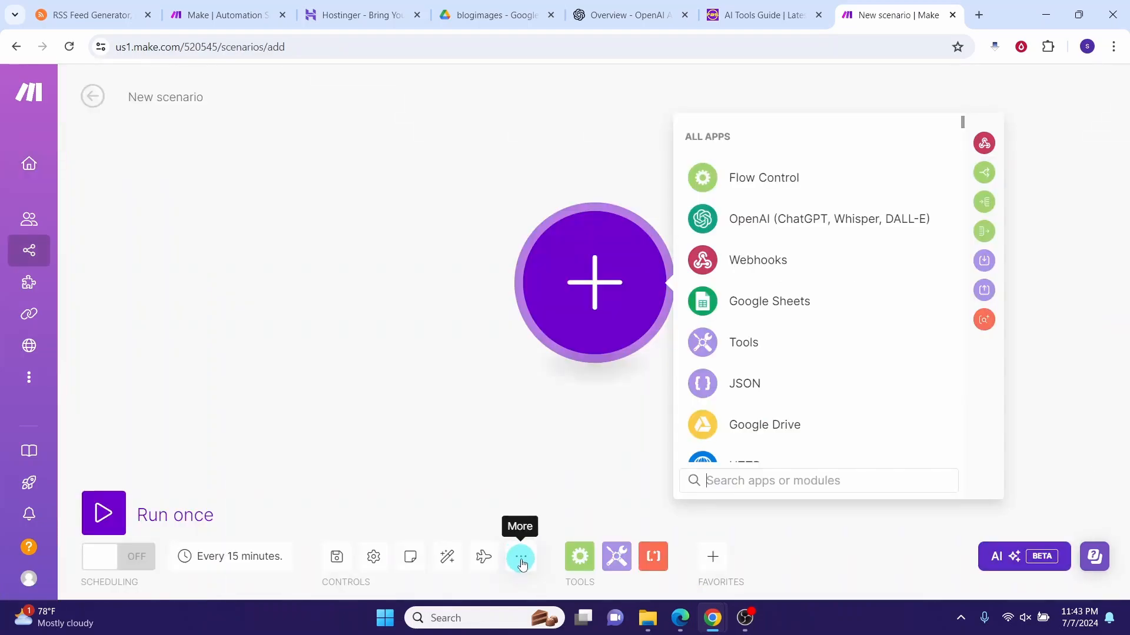
click(522, 561)
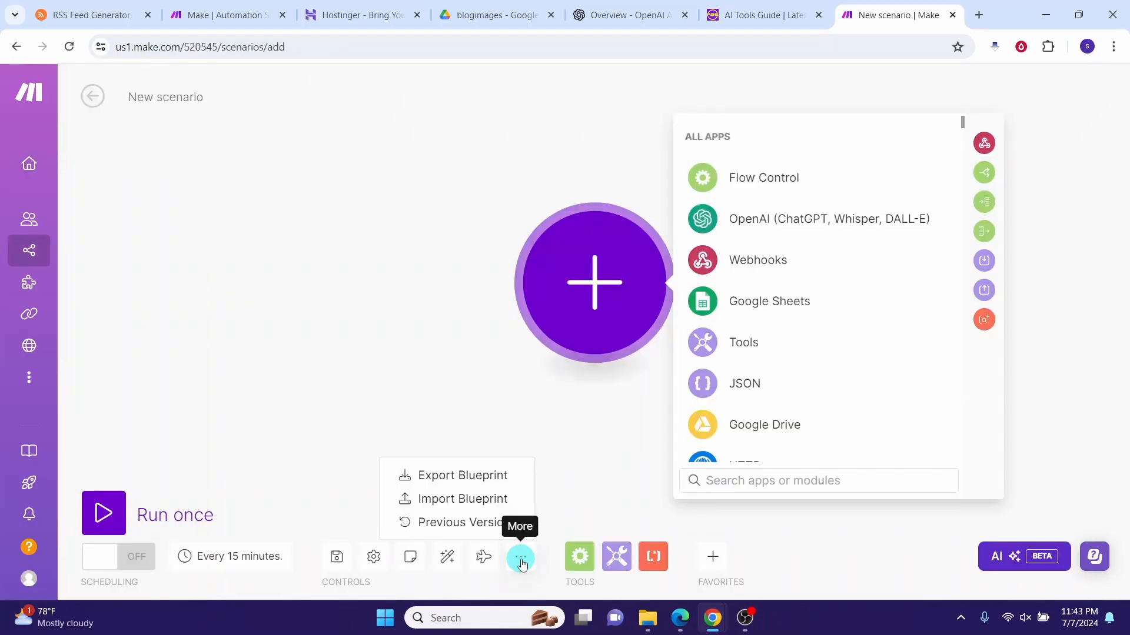
click(435, 506)
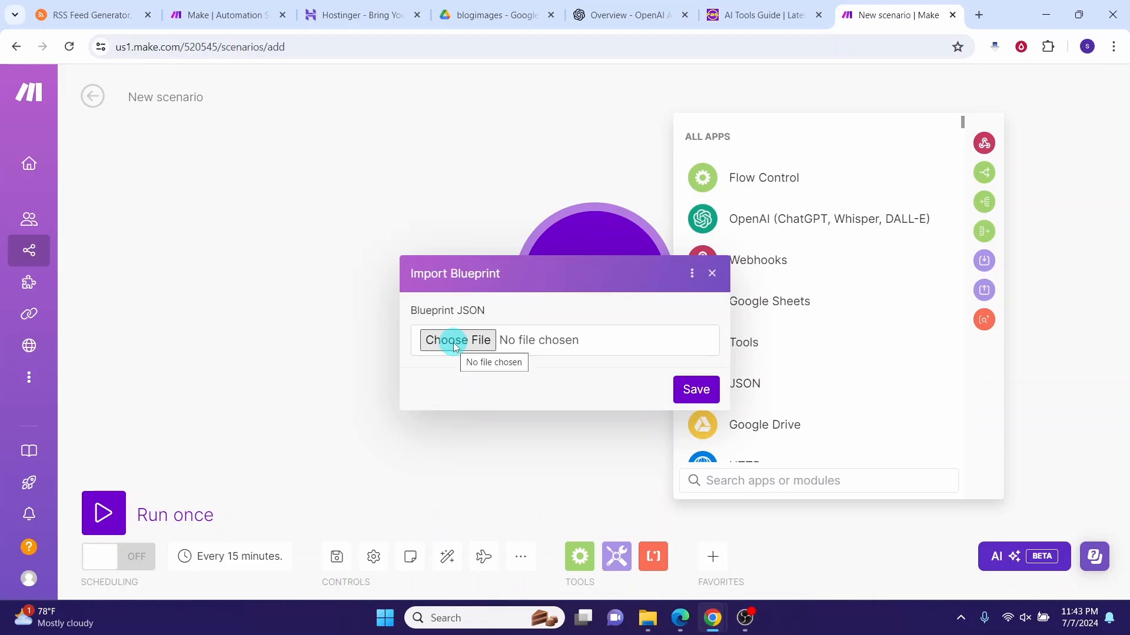
click(454, 344)
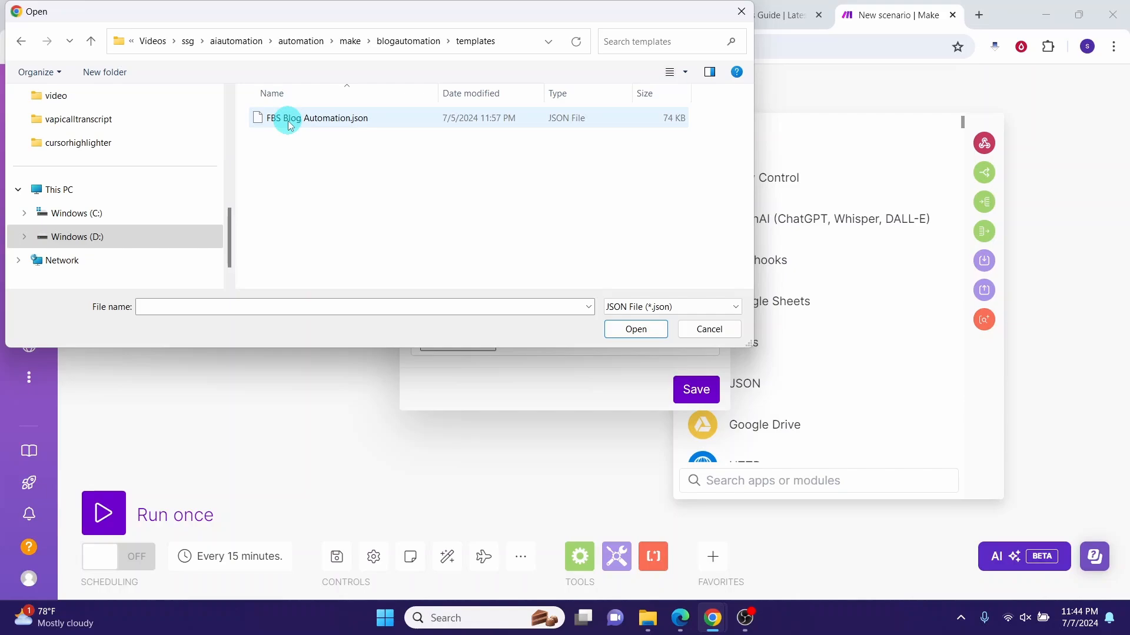
click(290, 121)
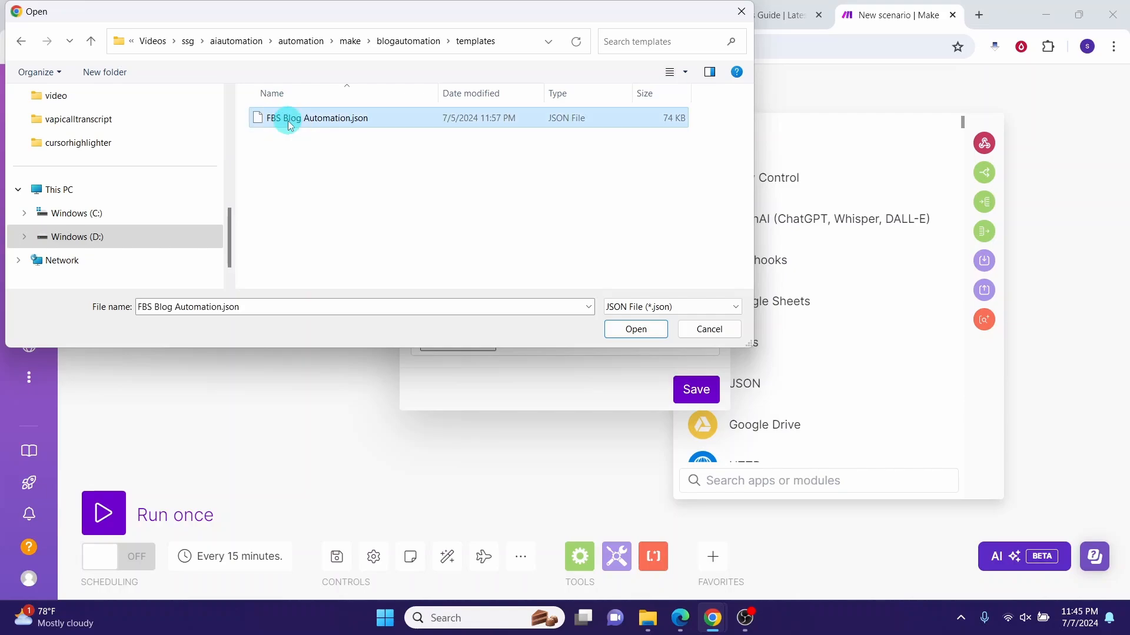
click(639, 331)
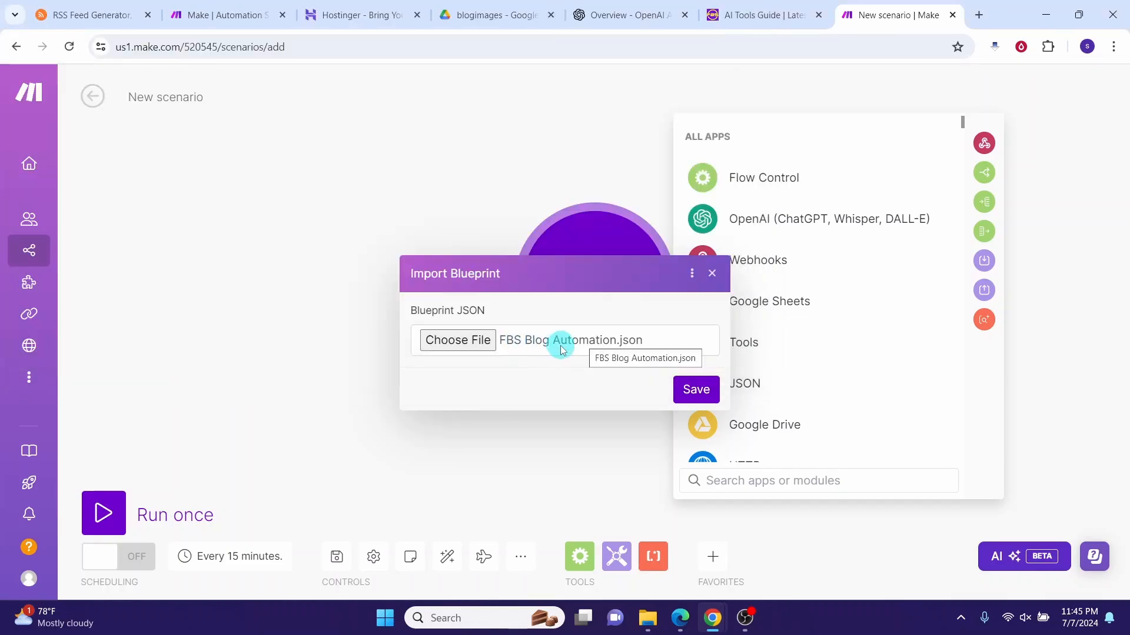
click(697, 391)
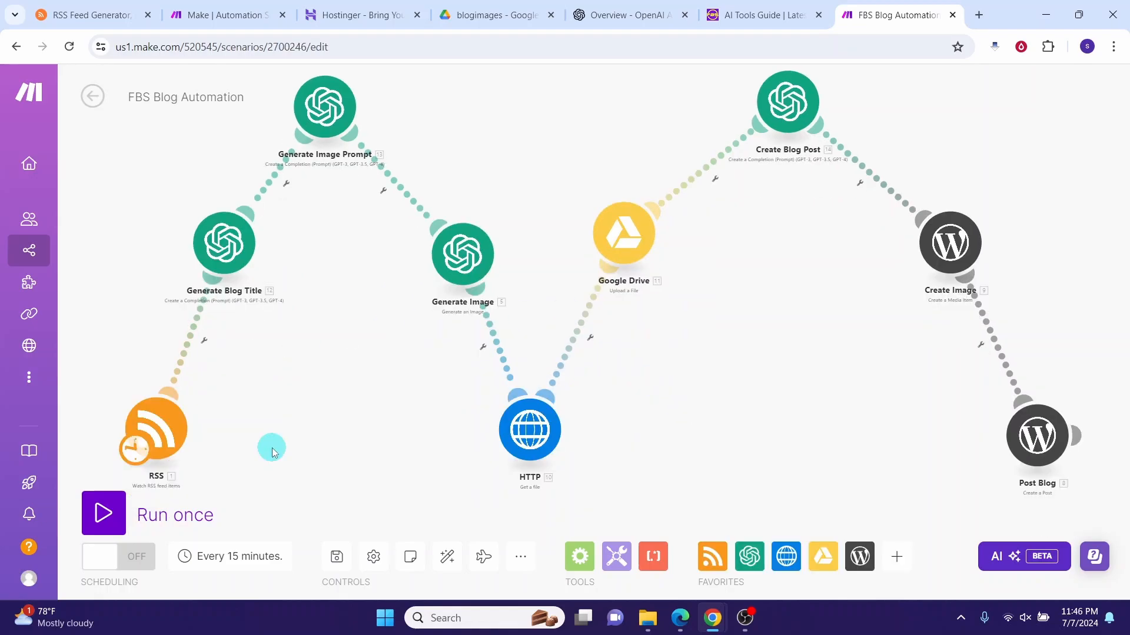
- Open the RSS module's settings, and in RSS.app generate and save a Google News RSS feed for "artificial intelligence"
click(160, 434)
click(294, 318)
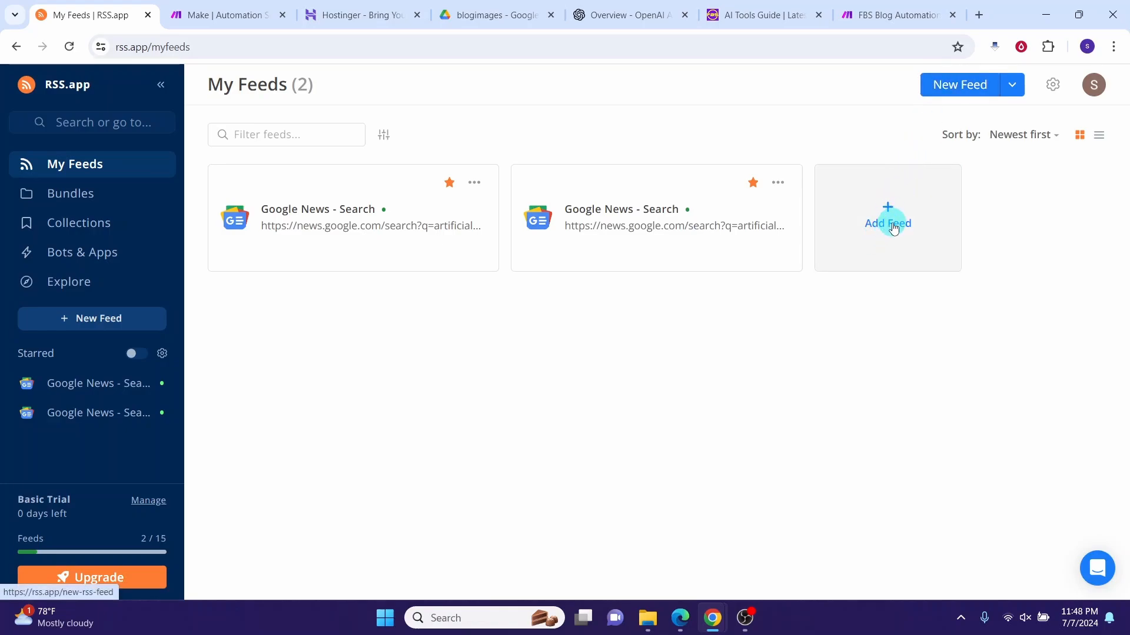
click(948, 95)
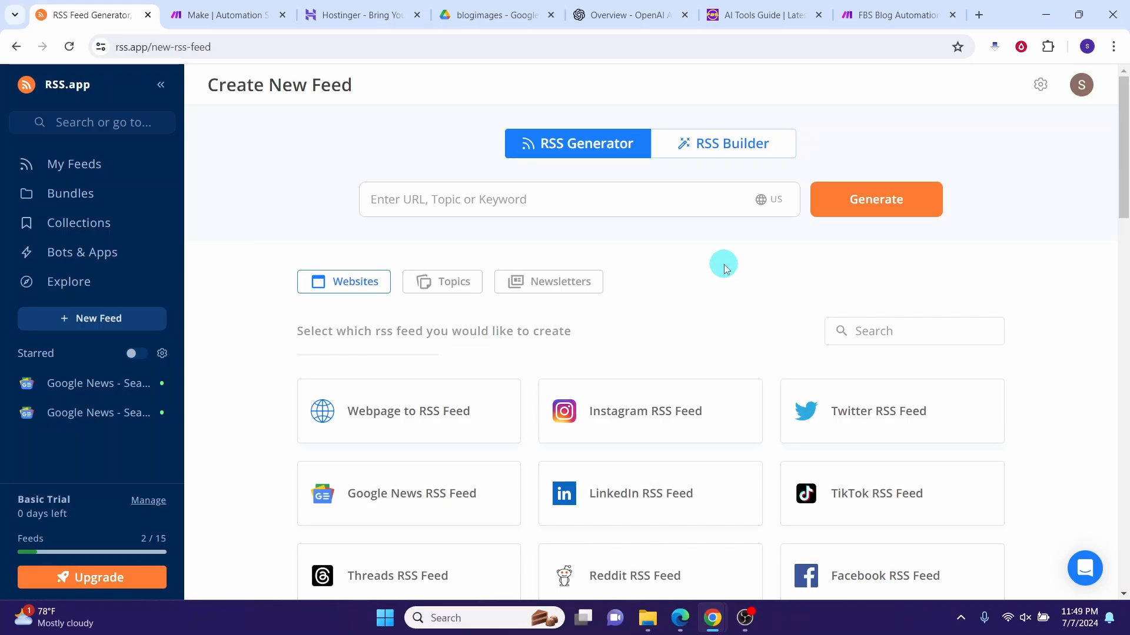
click(375, 503)
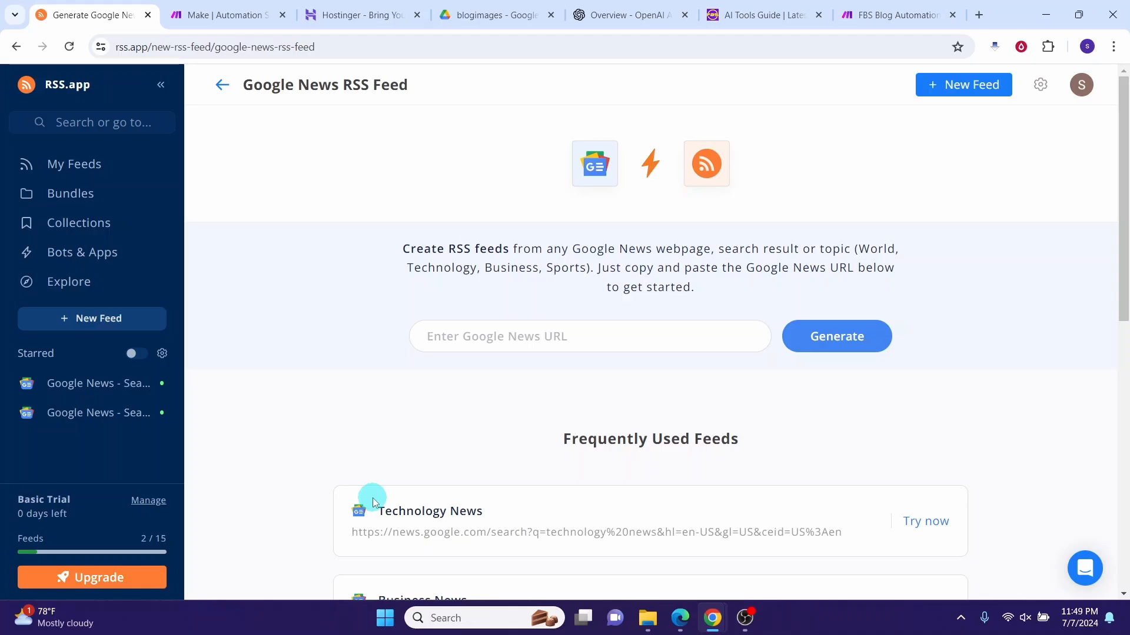
click(597, 337)
text(artificial intelligence)
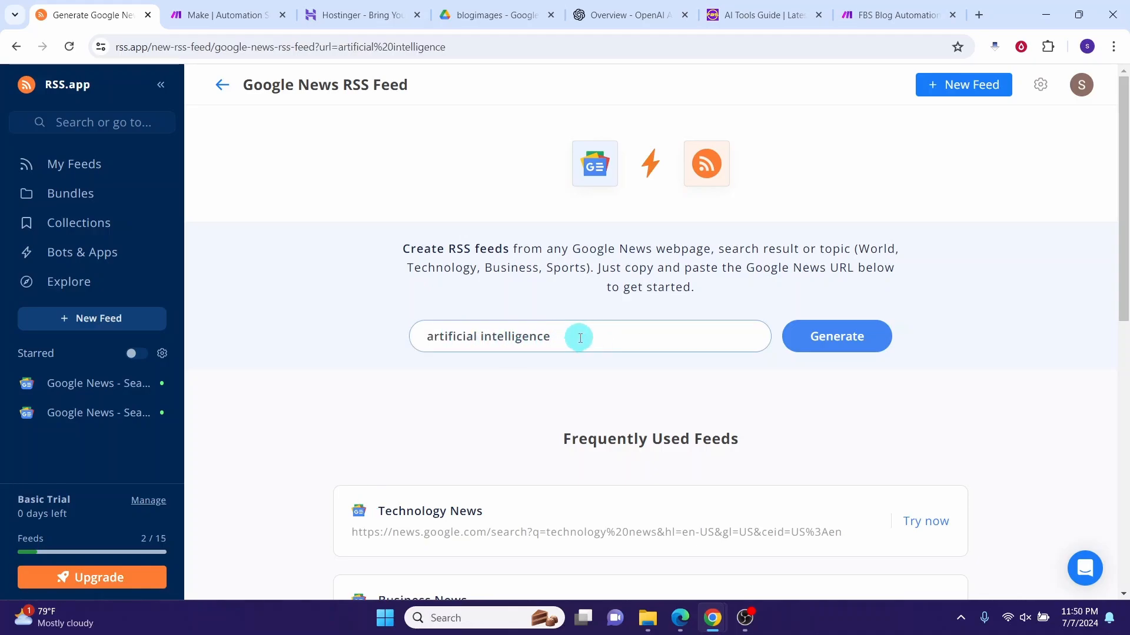
click(817, 344)
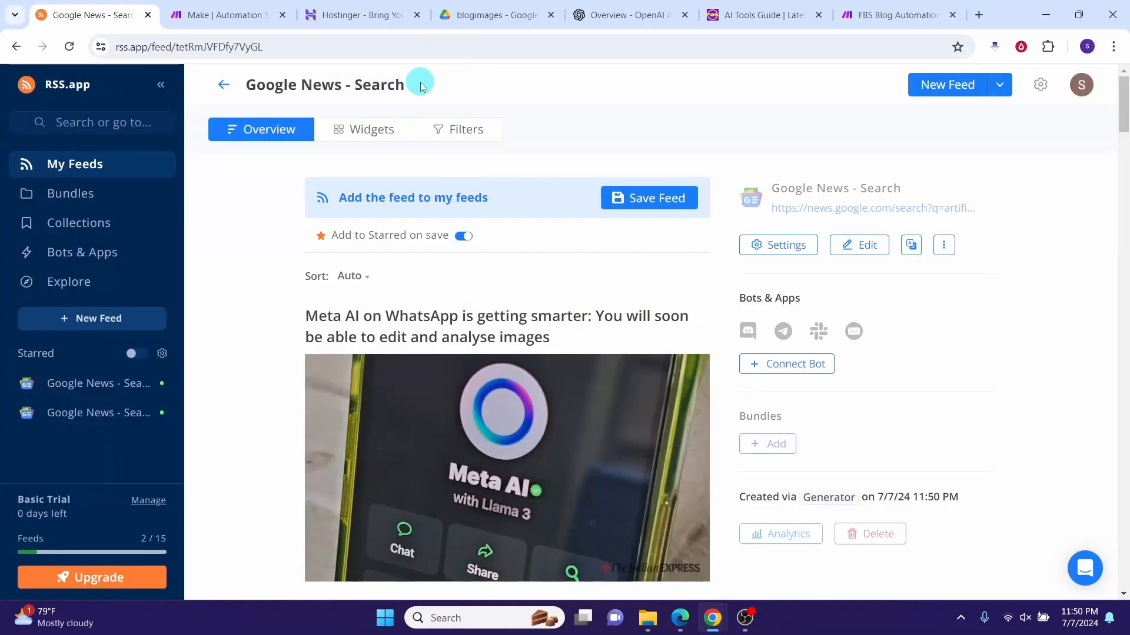
click(635, 204)
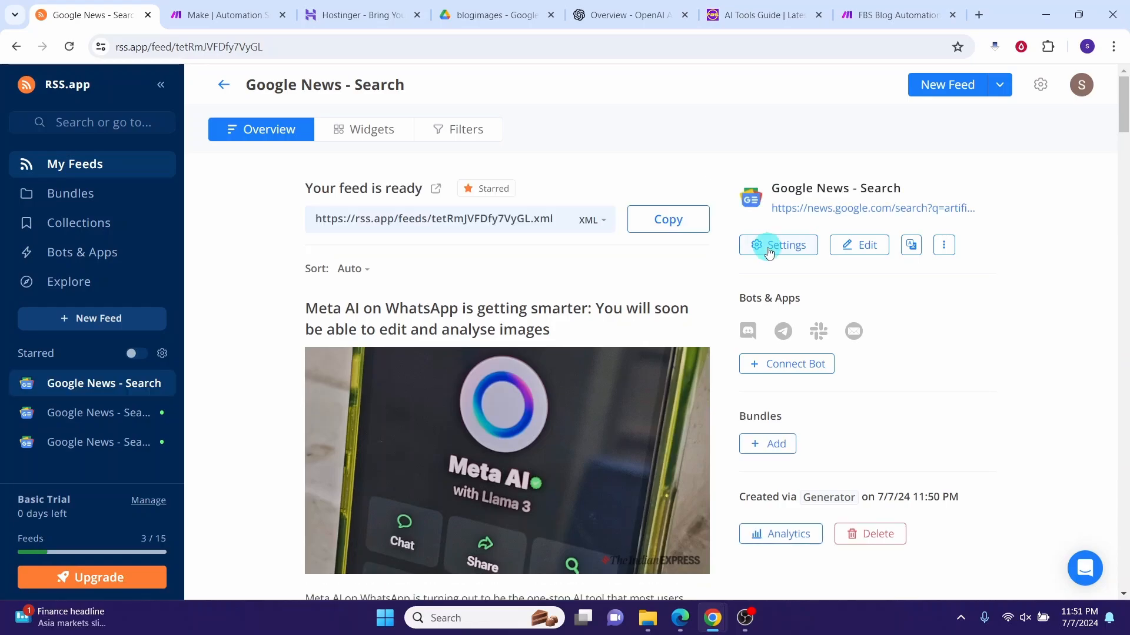
- Check the saved feed's settings and the global limits for the number of posts, and close the settings
click(768, 251)
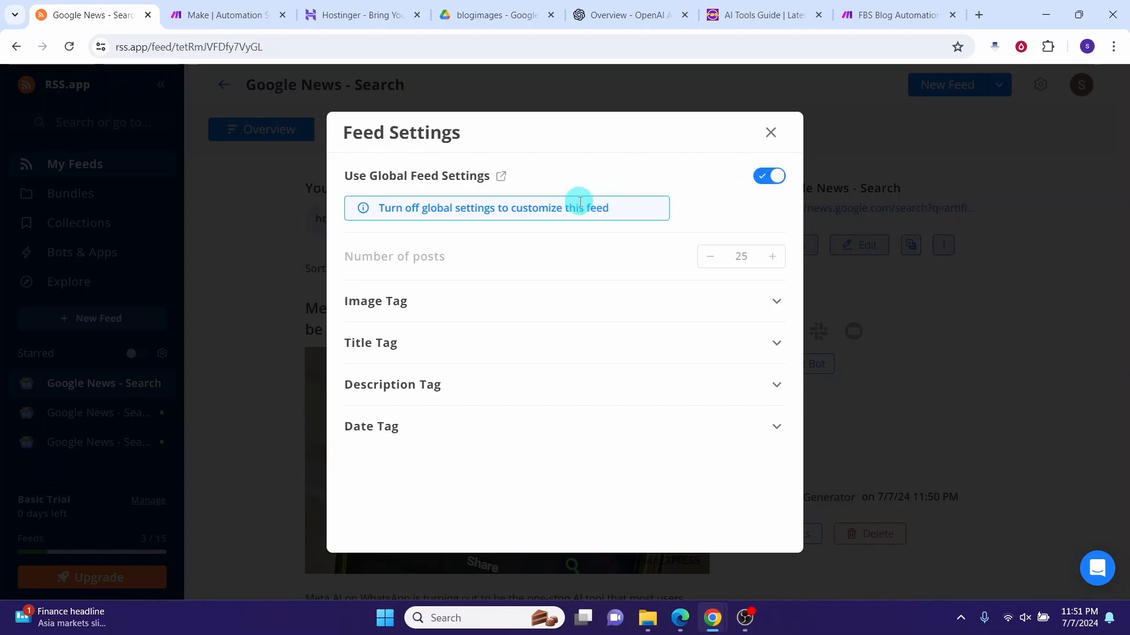
click(501, 177)
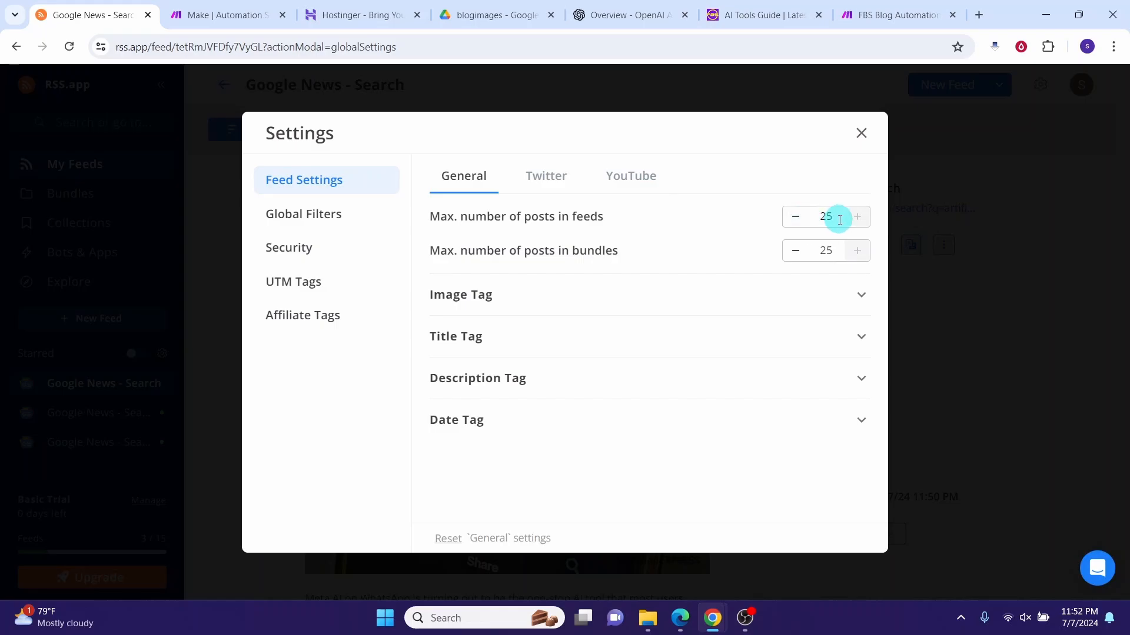
click(861, 132)
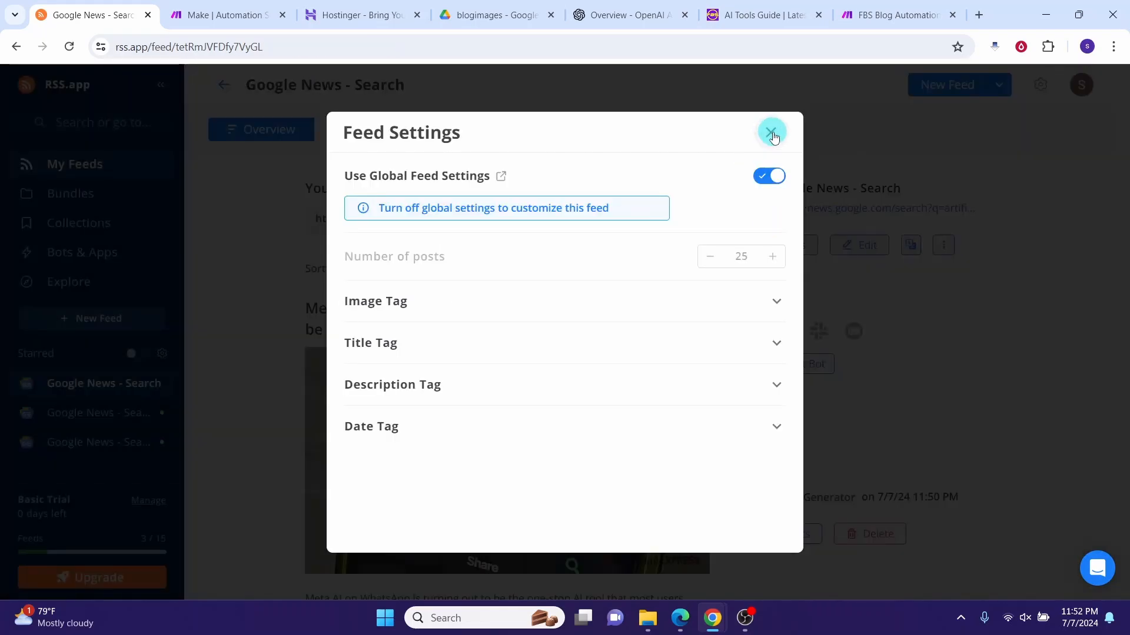
click(771, 133)
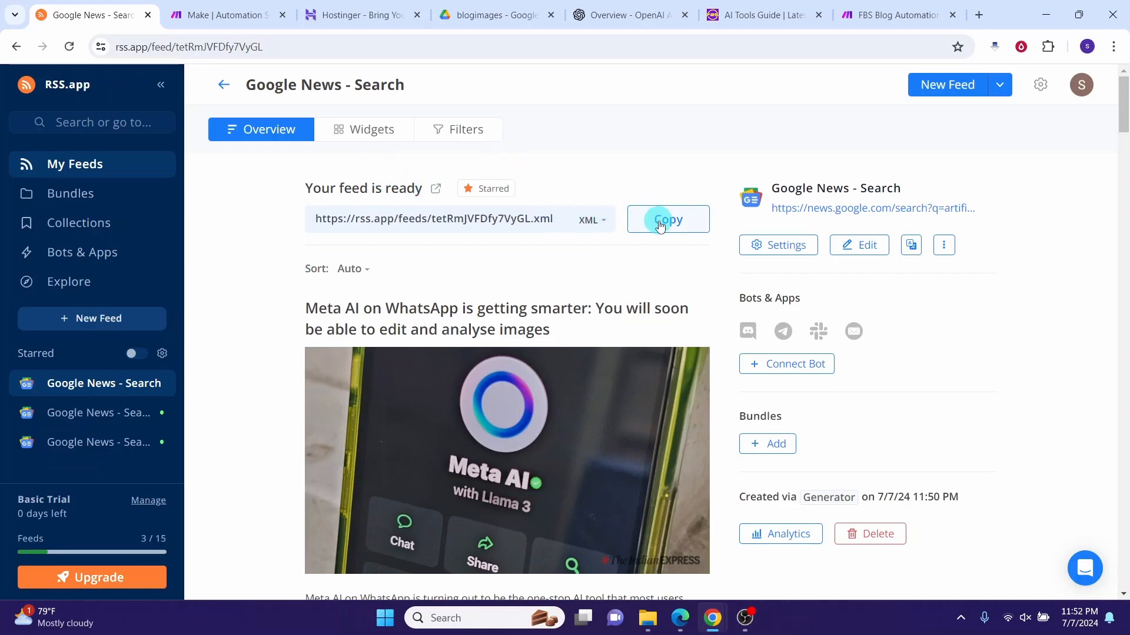
- Return to the Make scenario, check the RSS module's feed URL and returned-item limit, and accept the module settings
click(880, 20)
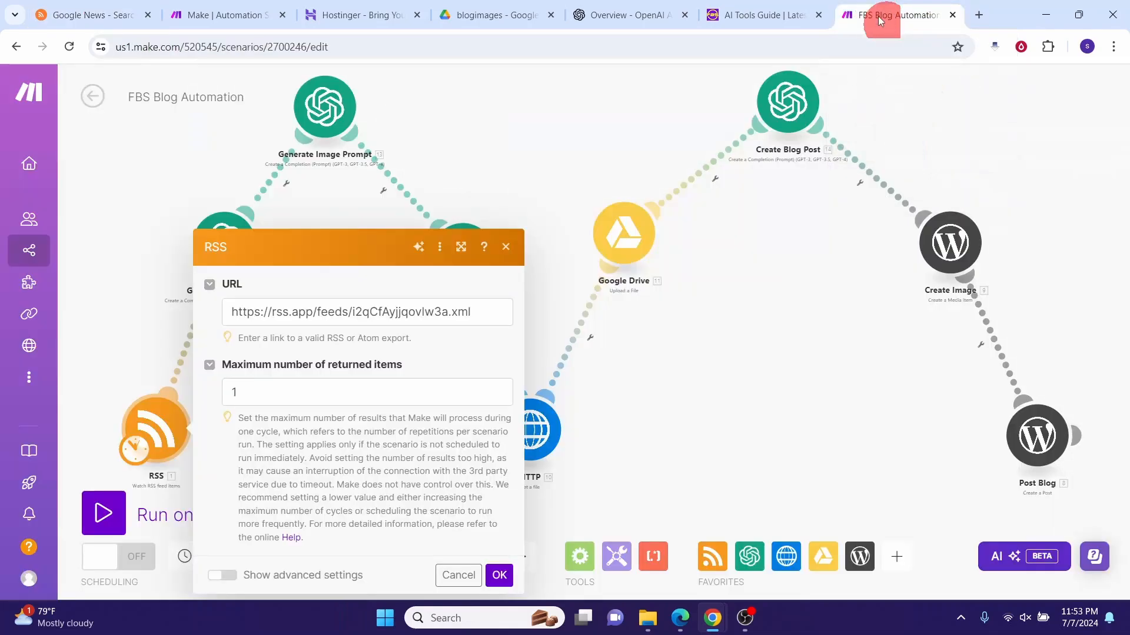
click(489, 312)
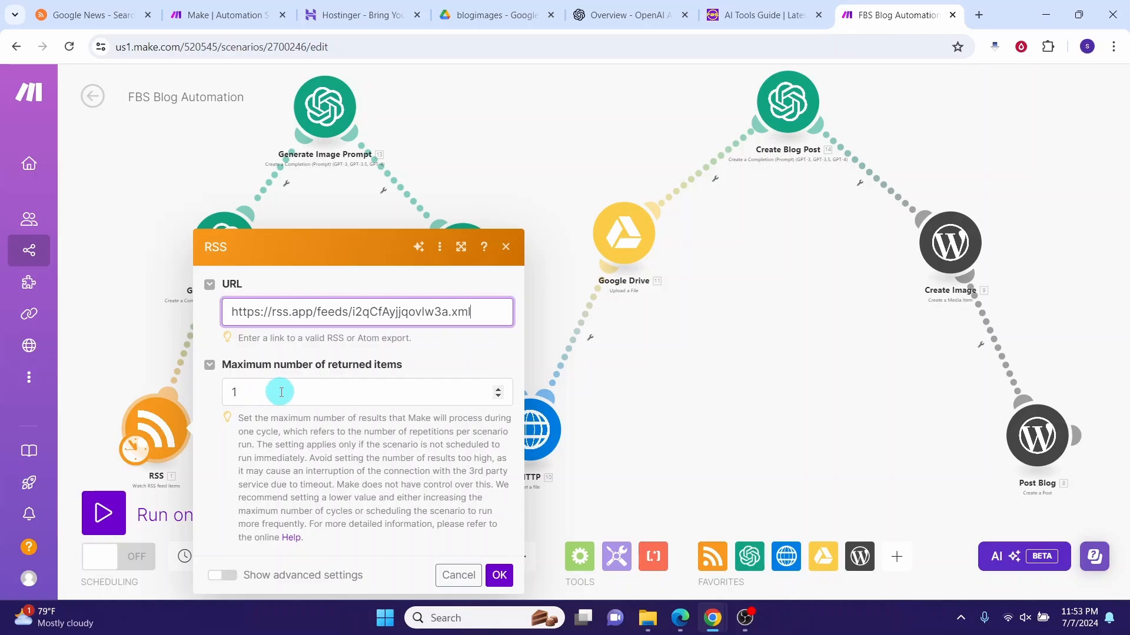
click(499, 578)
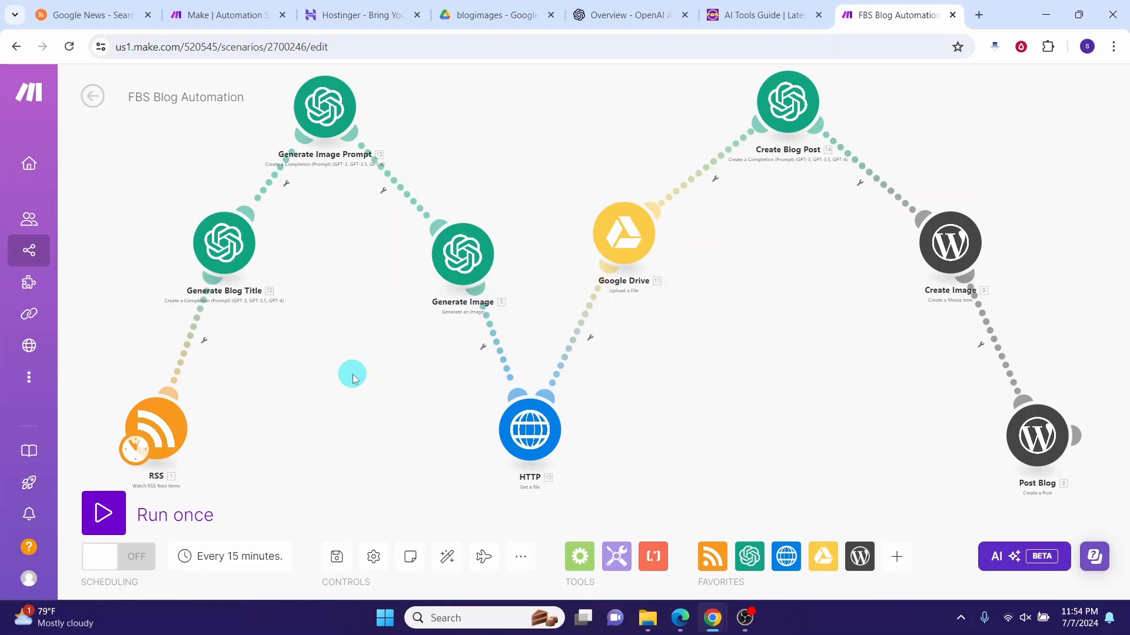
- Try to add an OpenAI connection named openai_conn in the Generate Blog Title module
click(225, 248)
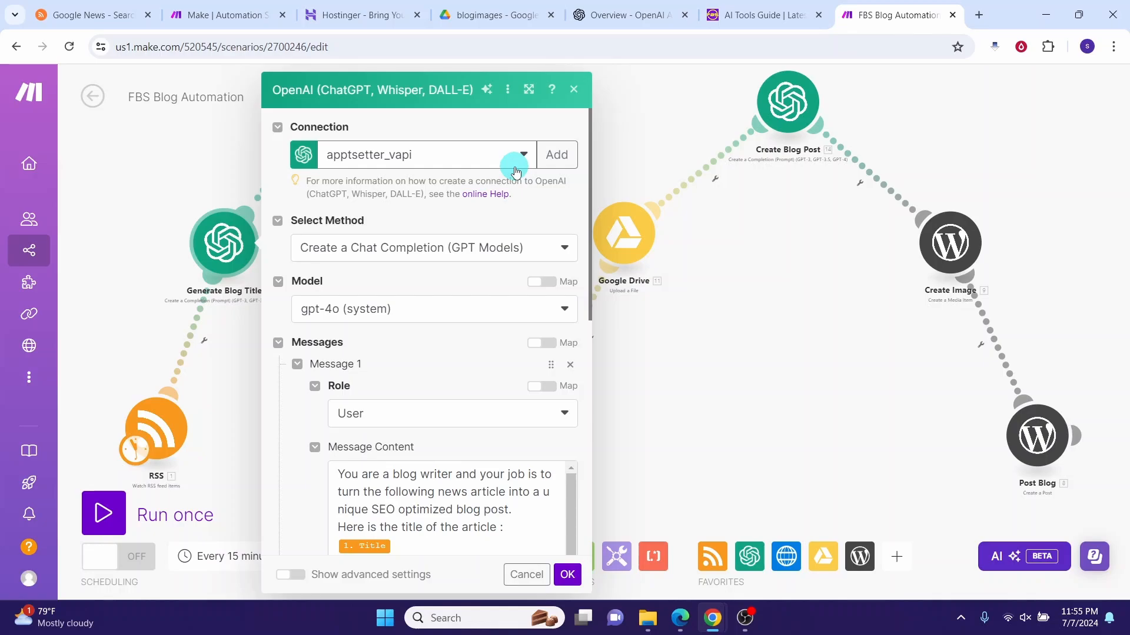
click(557, 156)
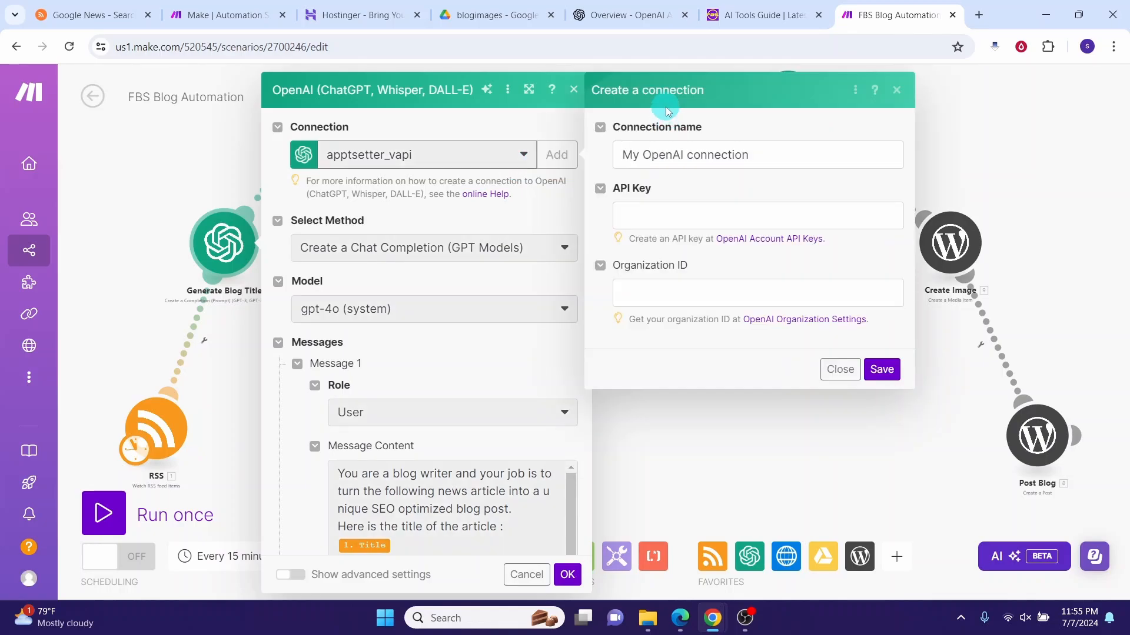
click(756, 158)
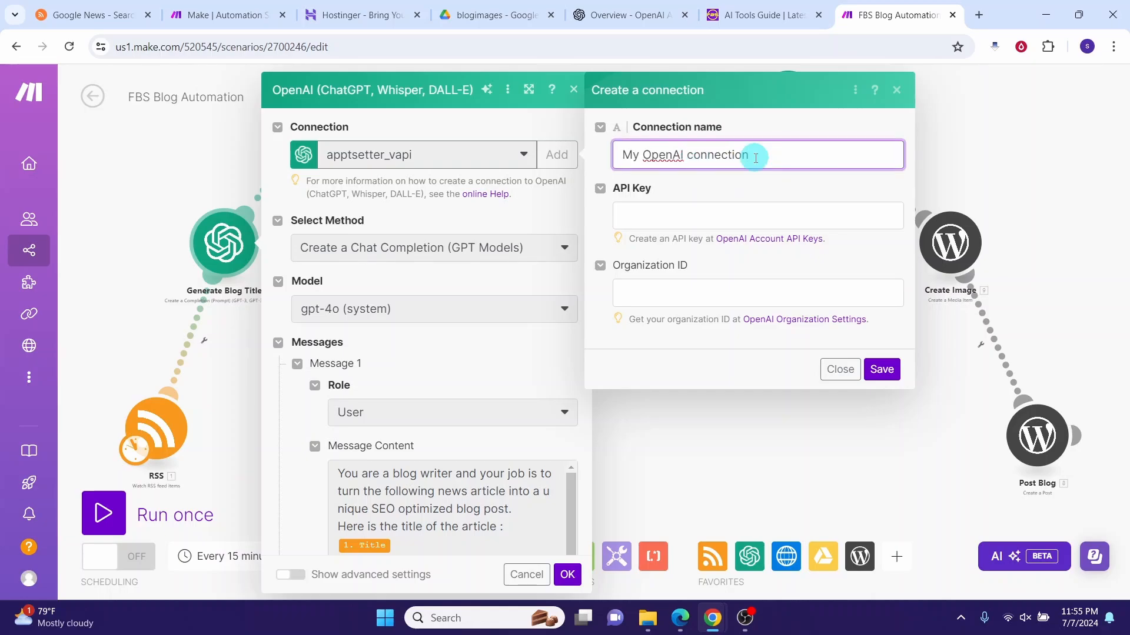
key(ctrl+a)
text(openai_conn)
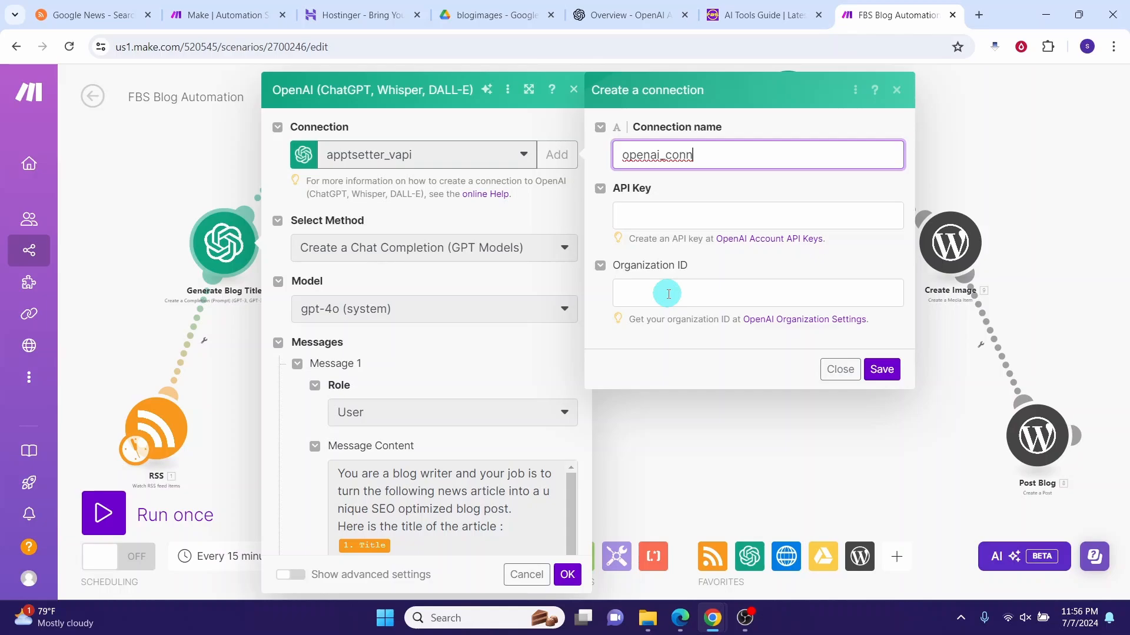
click(881, 368)
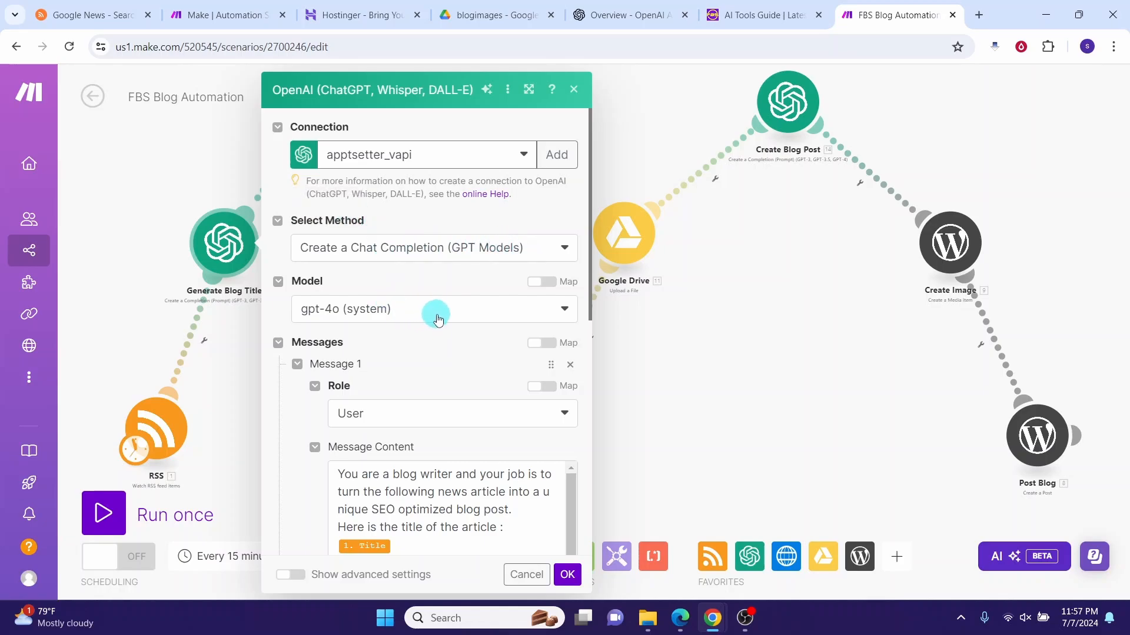
- Review the Generate Blog Title module's message prompt and maximum tokens, and accept its settings
scroll(441, 312, down, 4)
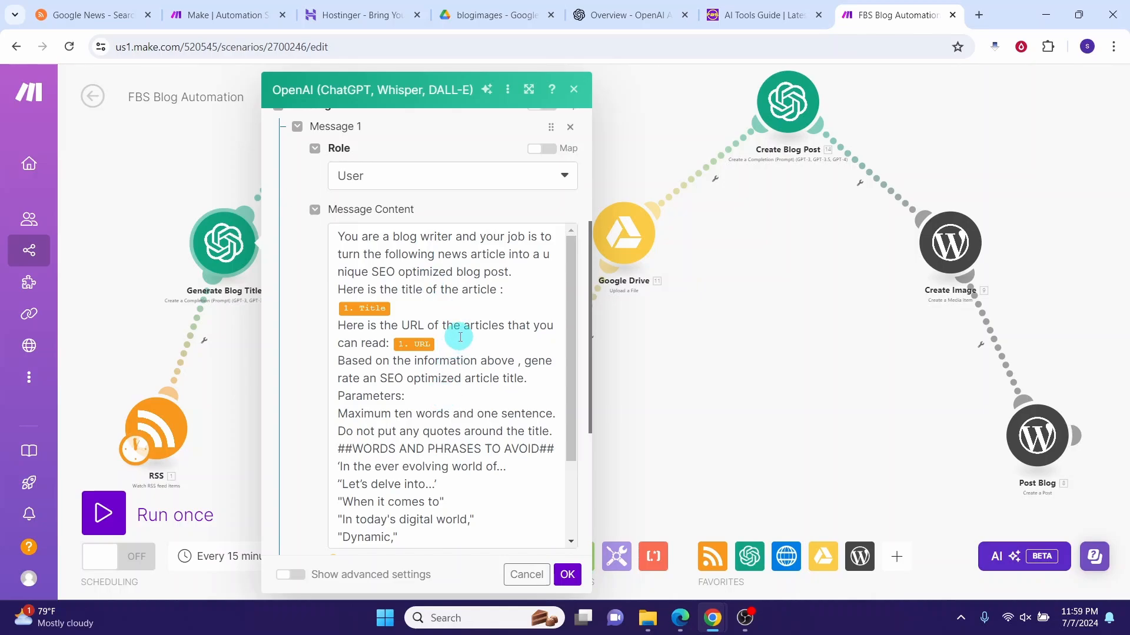
scroll(383, 383, down, 4)
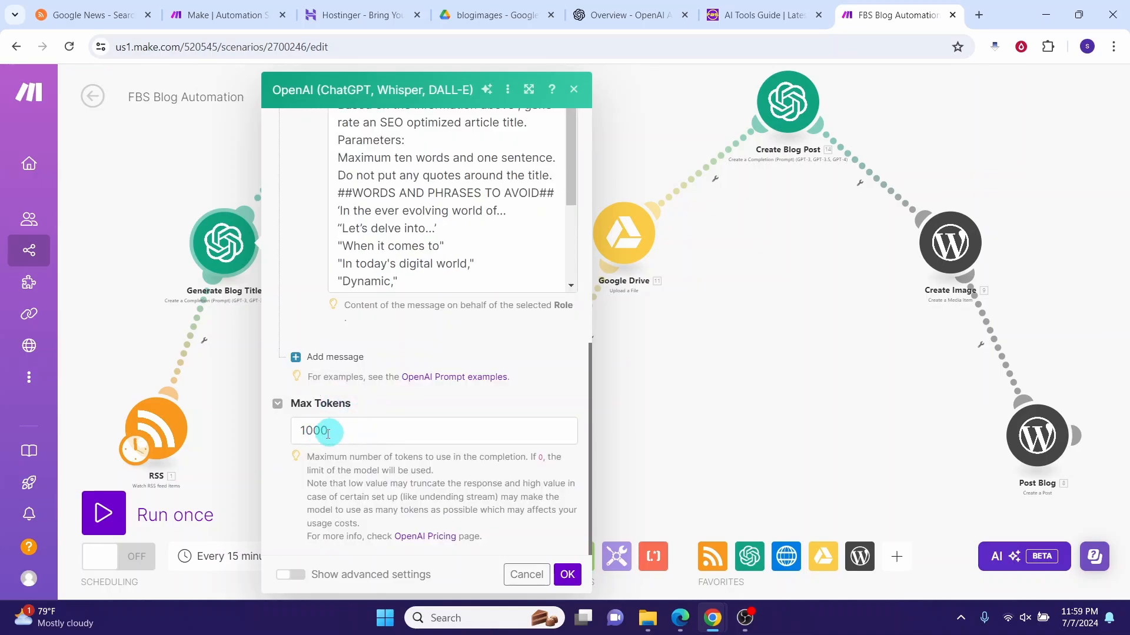
click(566, 576)
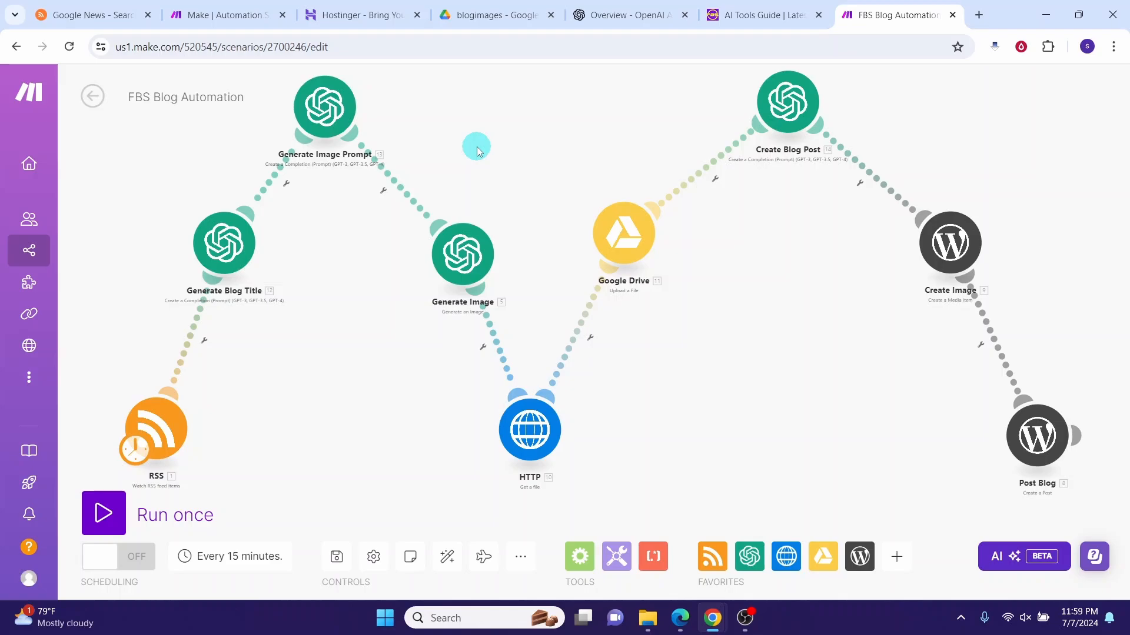
- Review the Generate Image Prompt module's model, message prompt and maximum tokens, and accept its settings
click(321, 113)
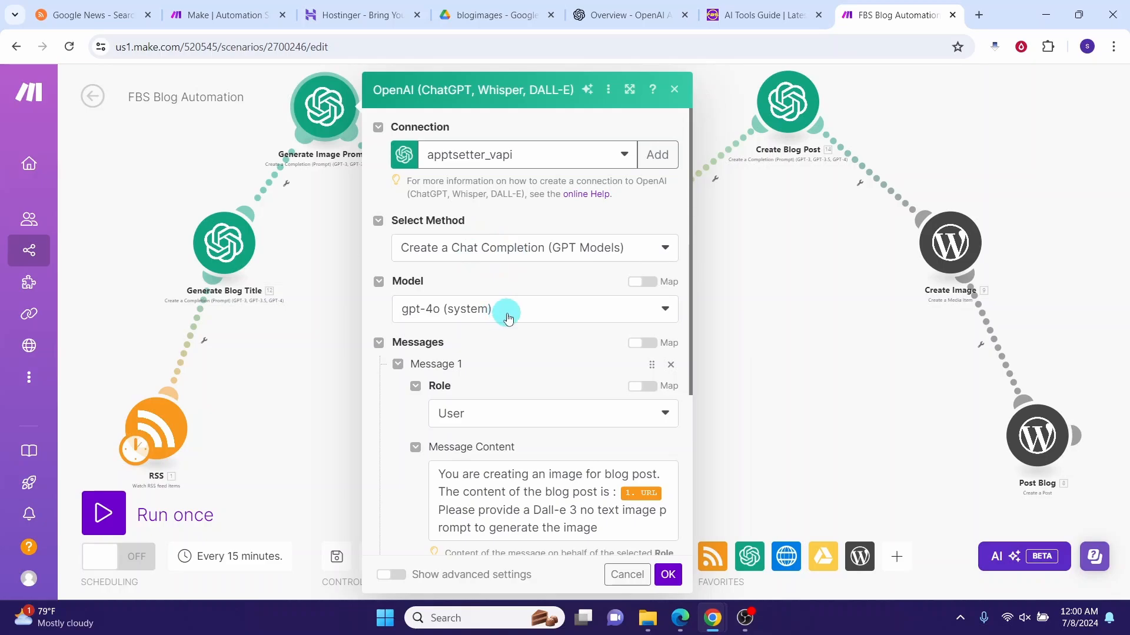
scroll(517, 316, down, 3)
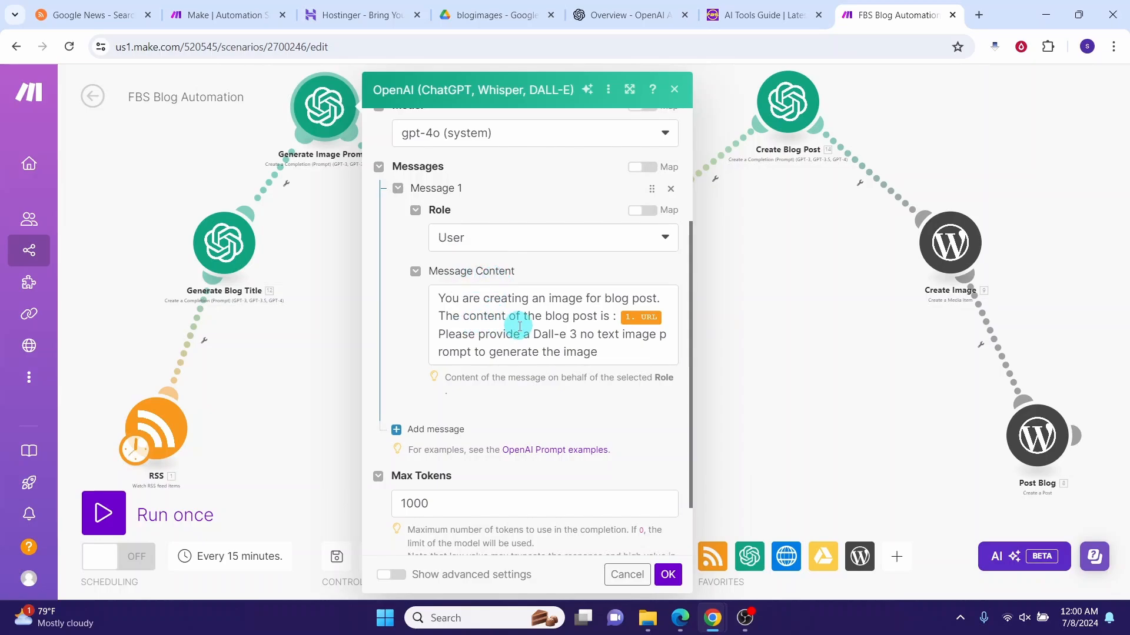
click(668, 583)
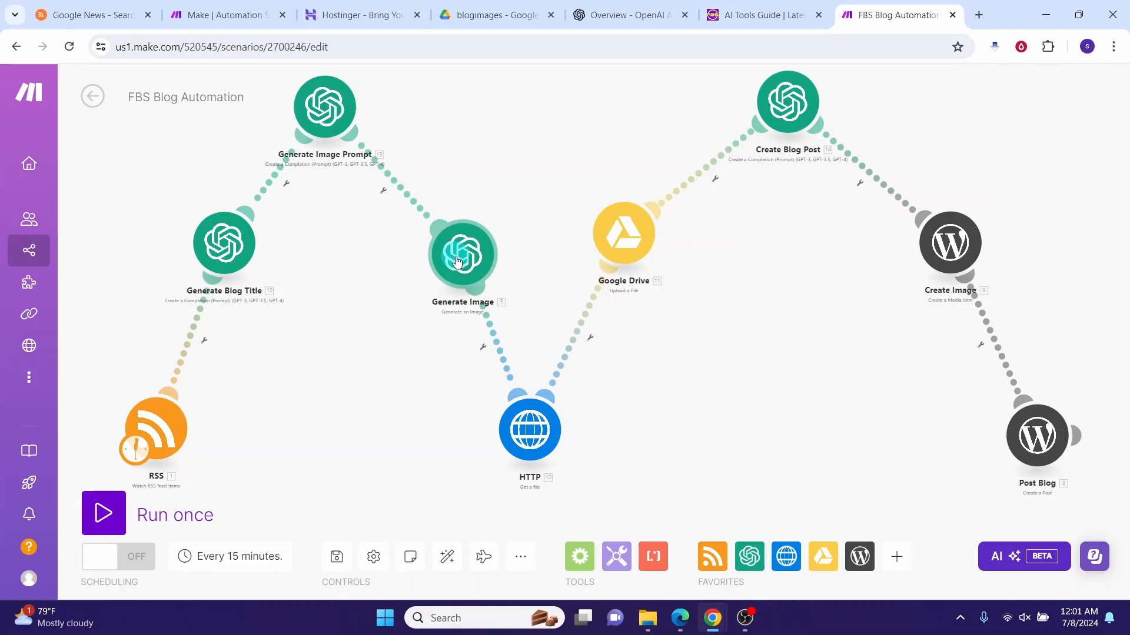
- Check the Generate Image module's prompt mapping, image size, quality, style and response format, and accept its settings
click(457, 261)
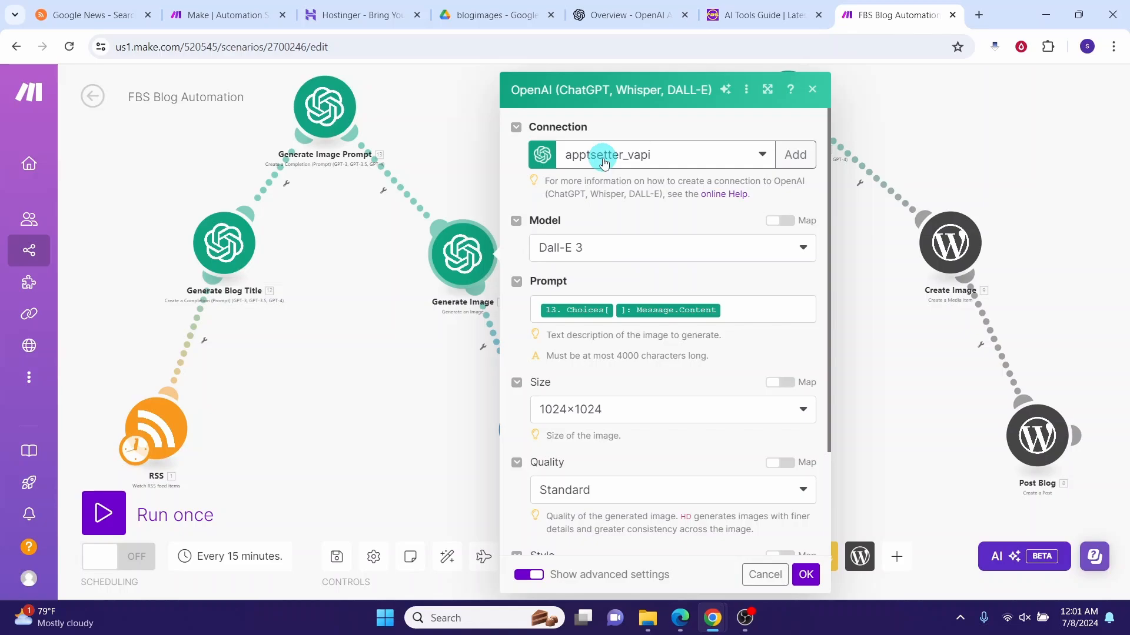
click(637, 312)
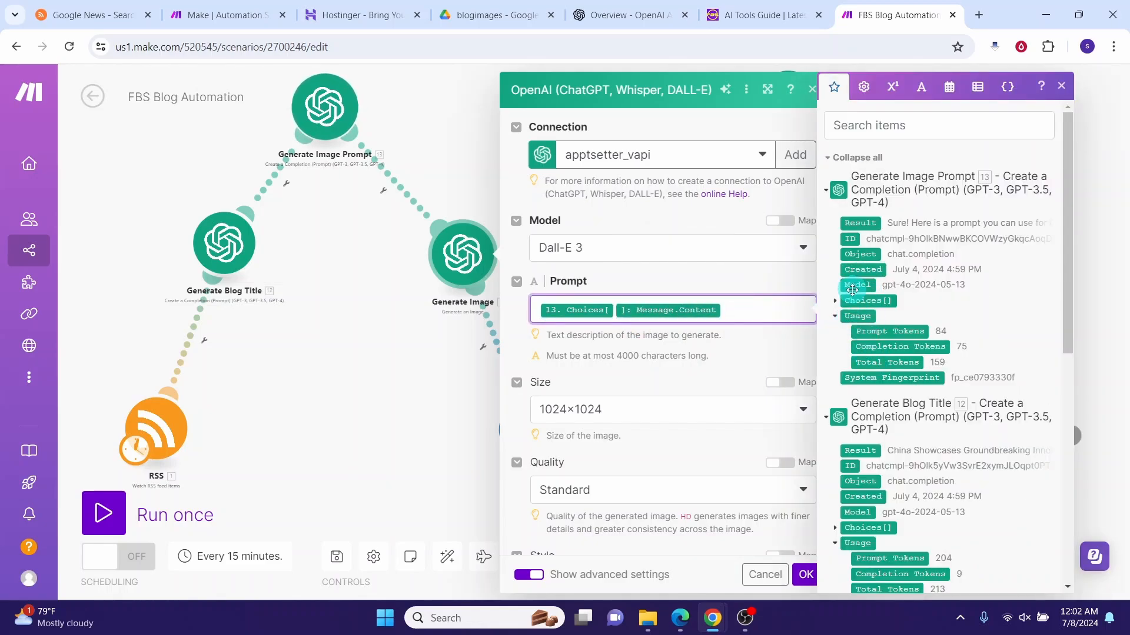
scroll(695, 312, down, 2)
click(695, 312)
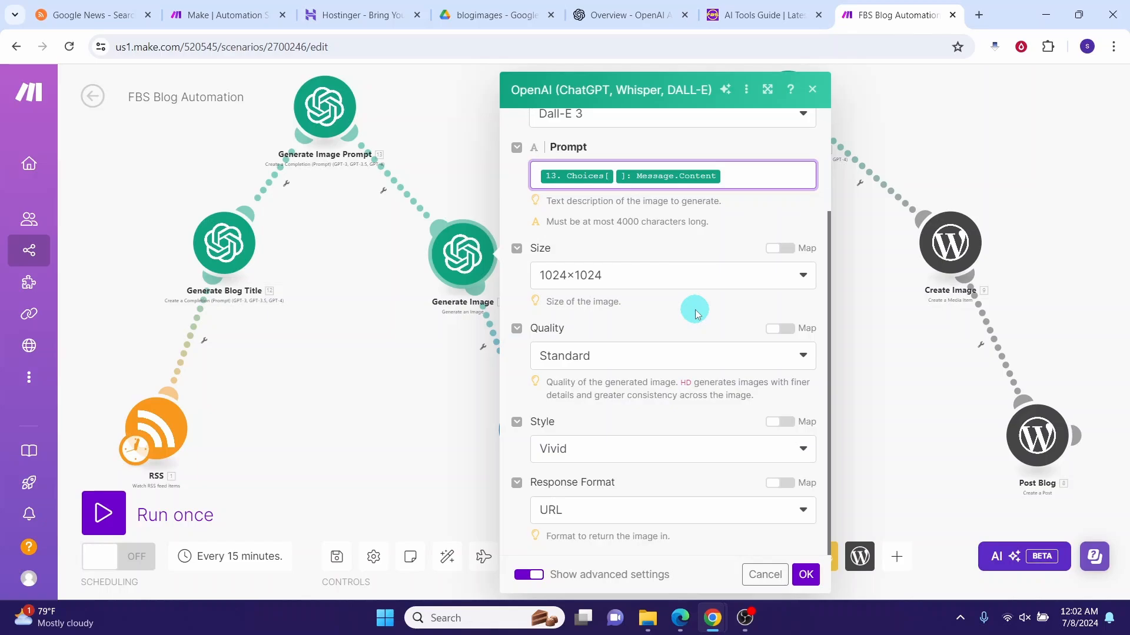
click(806, 575)
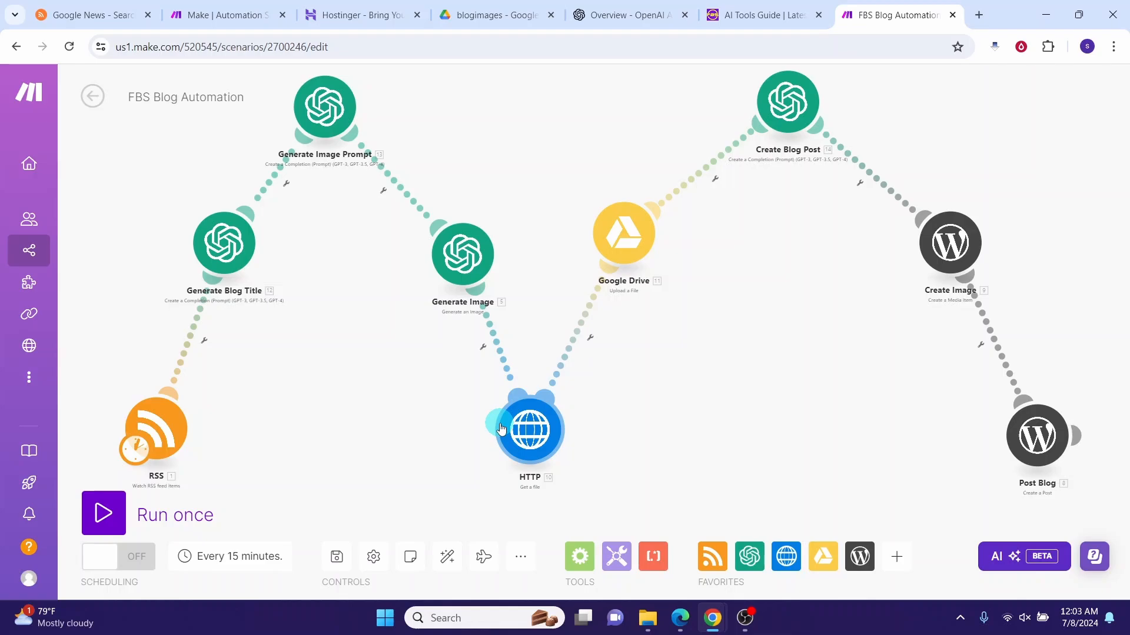
- Compare the HTTP module's URL mapping with the URL under the Generate Image module's Data[] output, and accept the settings
click(536, 434)
click(721, 443)
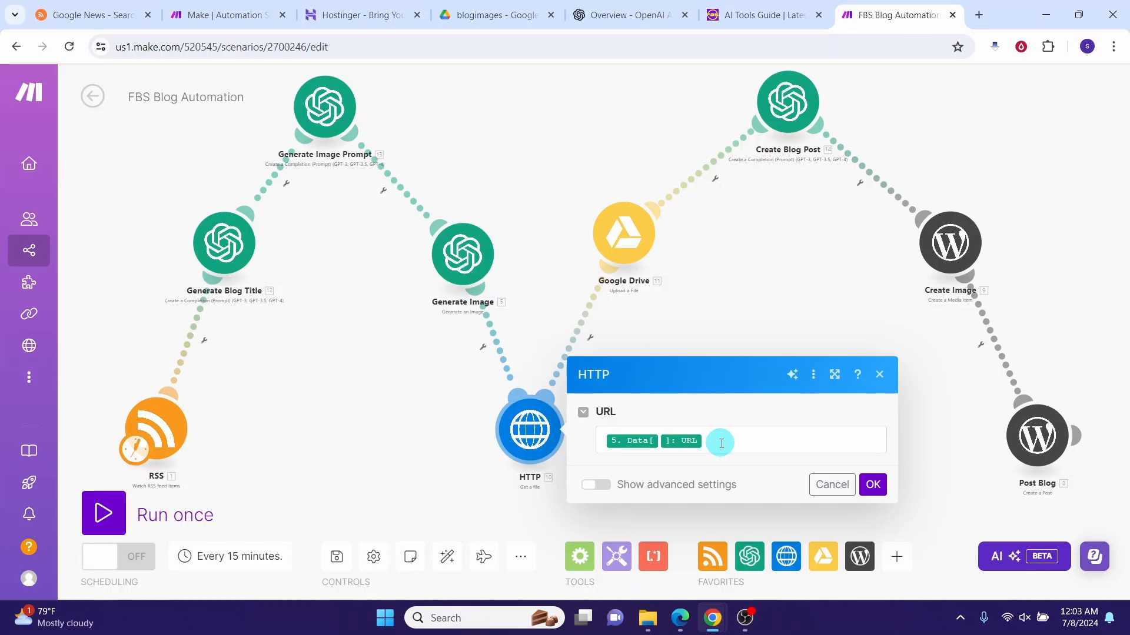
click(721, 443)
click(357, 226)
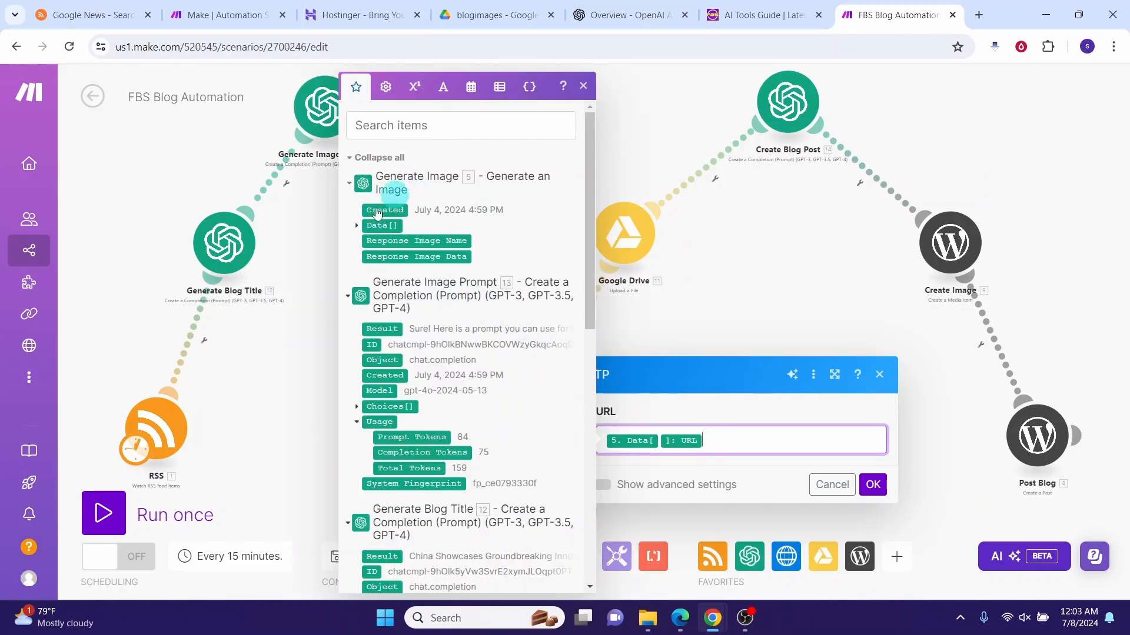
click(357, 226)
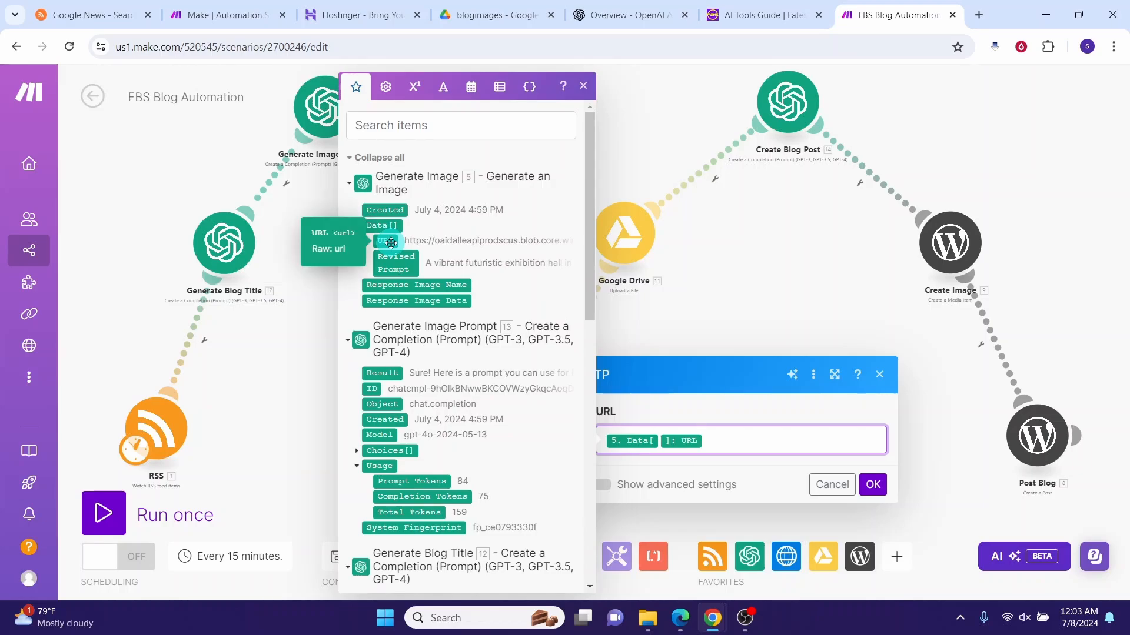
click(873, 485)
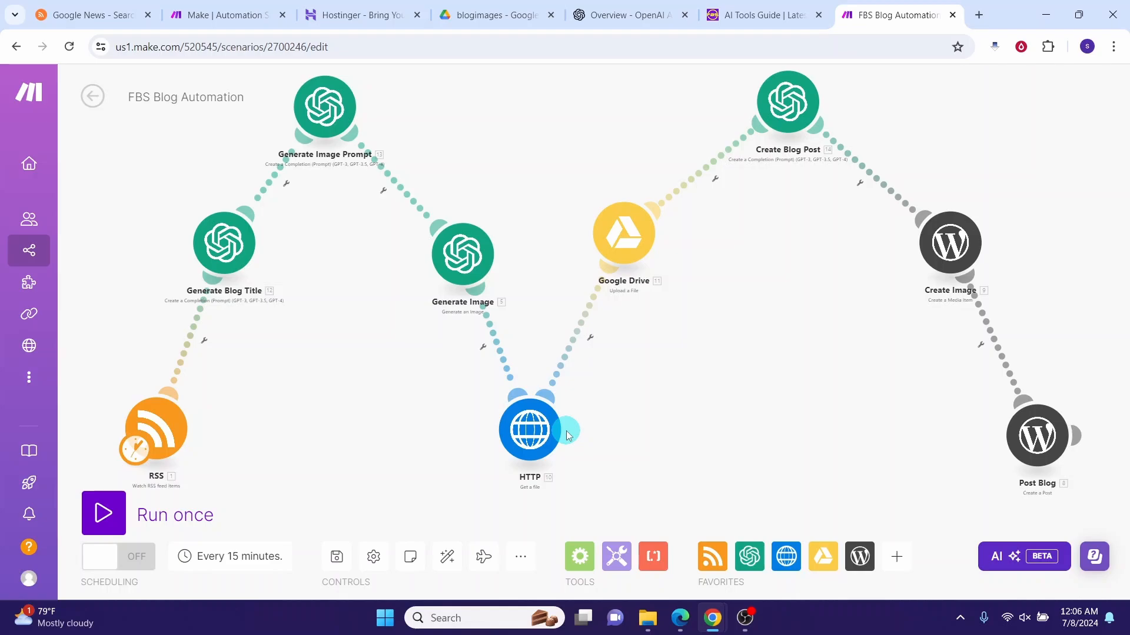
- Set the Google Drive module's folder ID to be selected from the list and choose blogimages as the new folder location
click(620, 239)
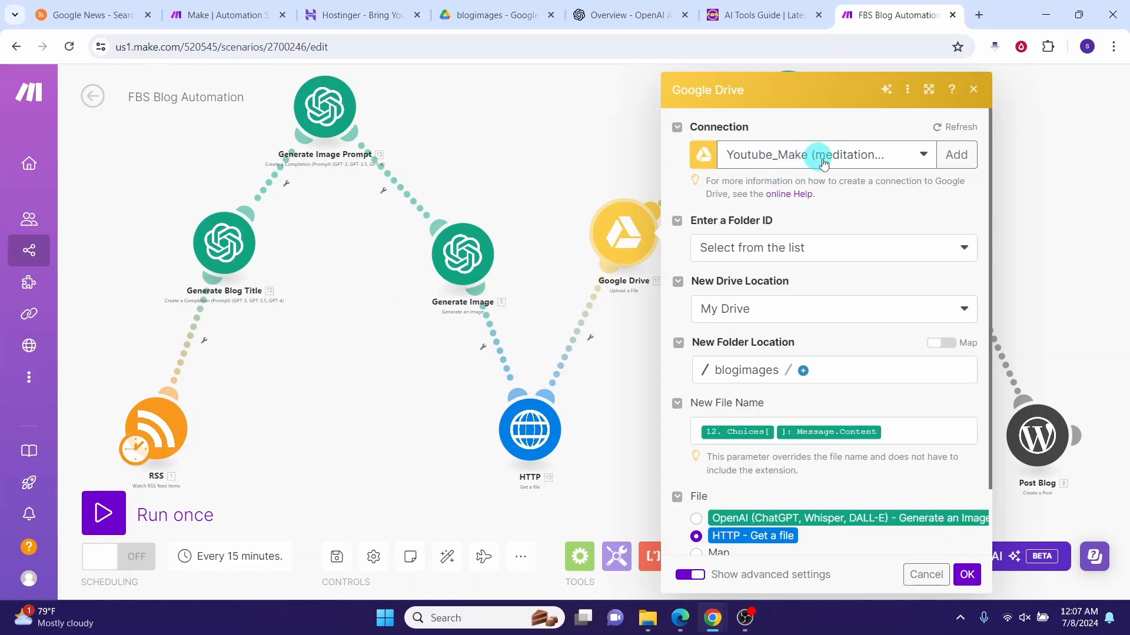
click(958, 156)
click(813, 250)
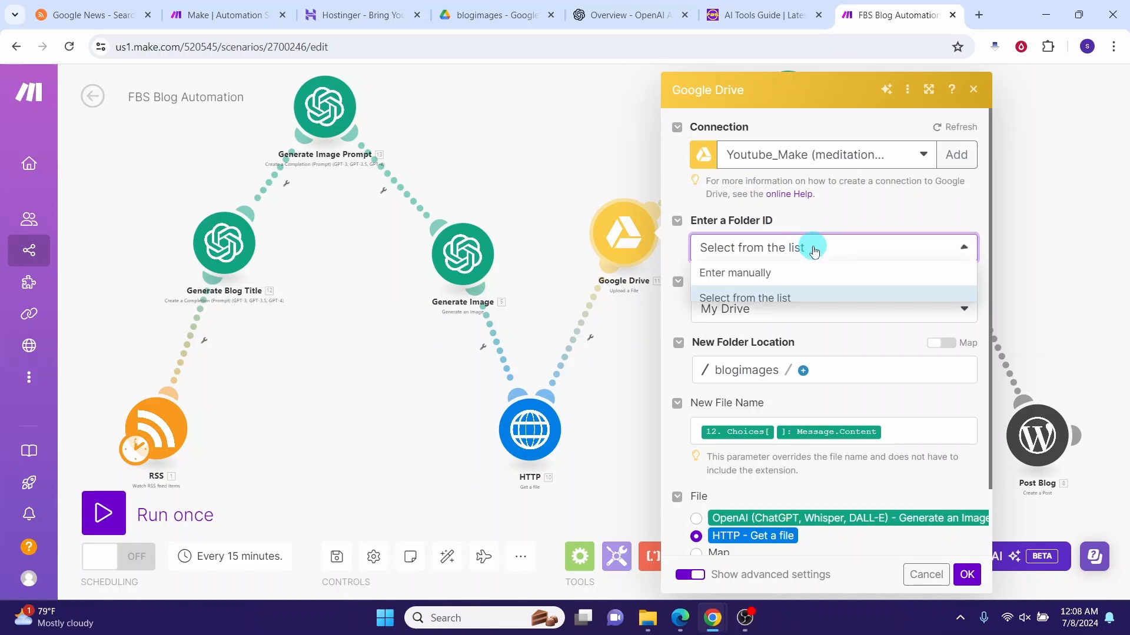
click(756, 300)
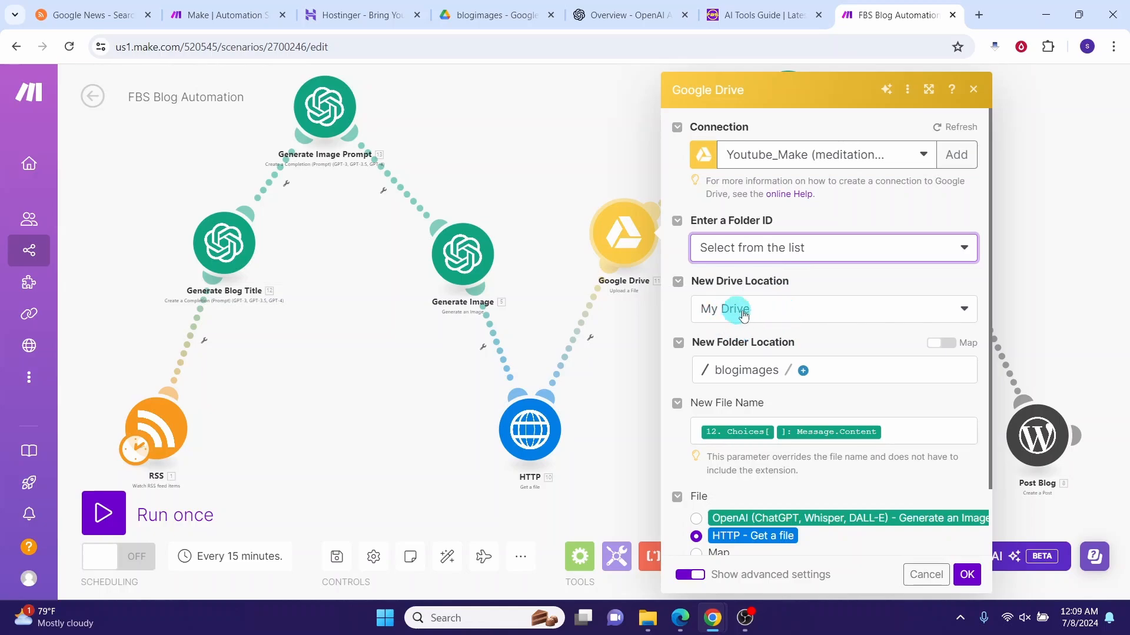
click(776, 377)
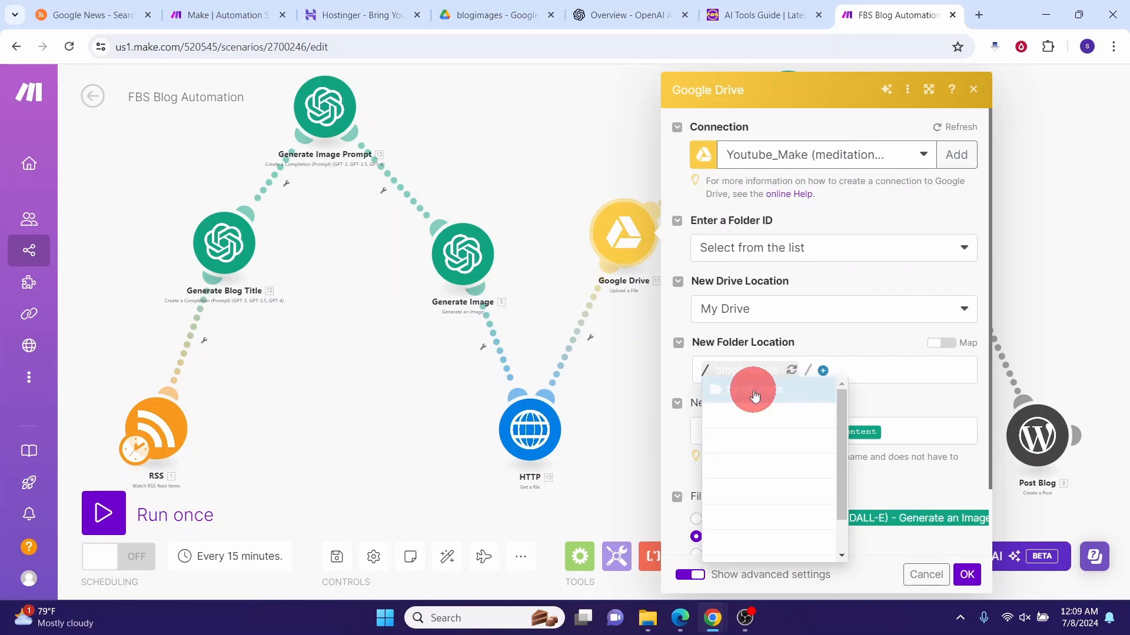
click(755, 391)
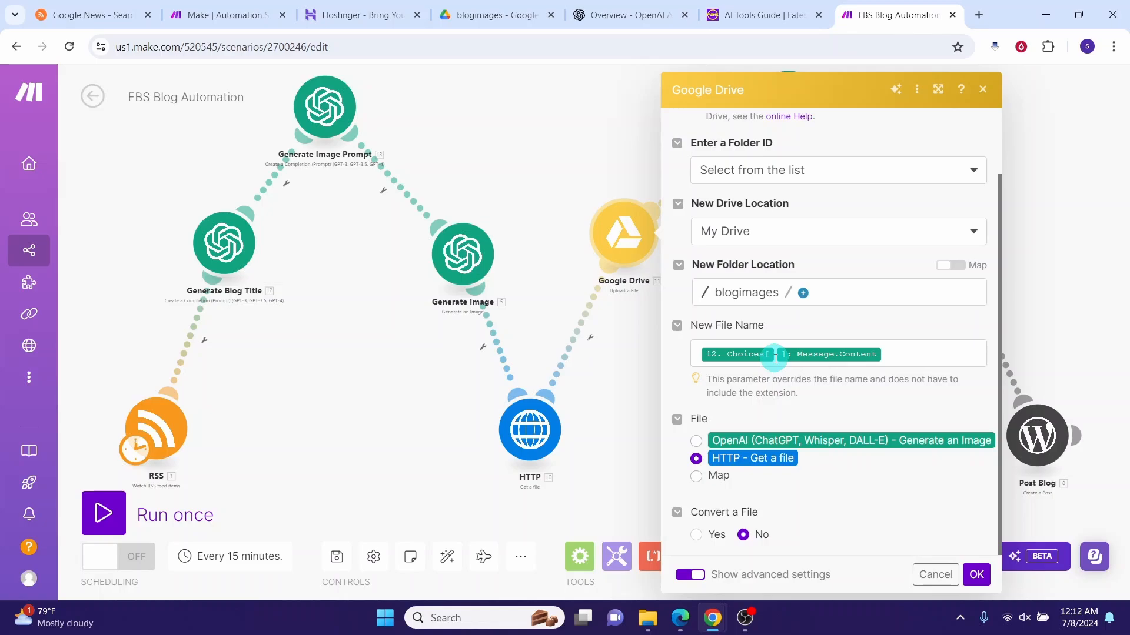
- Check the new file name mapping against the Generate Blog Title module's message content, and accept the Google Drive settings
click(905, 354)
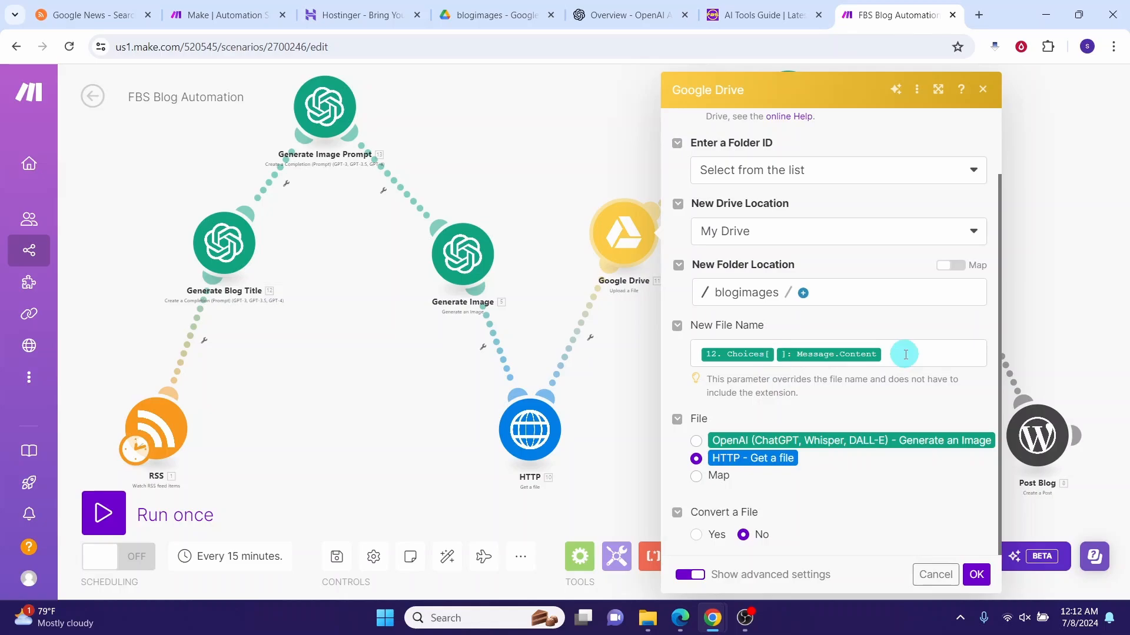
scroll(589, 258, down, 10)
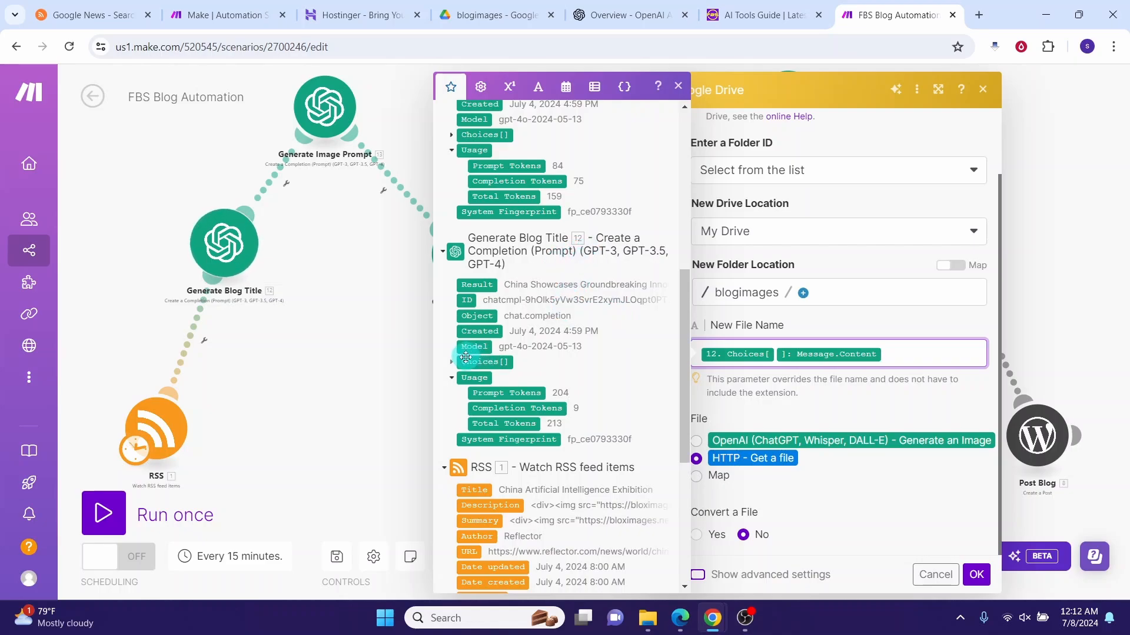
click(453, 362)
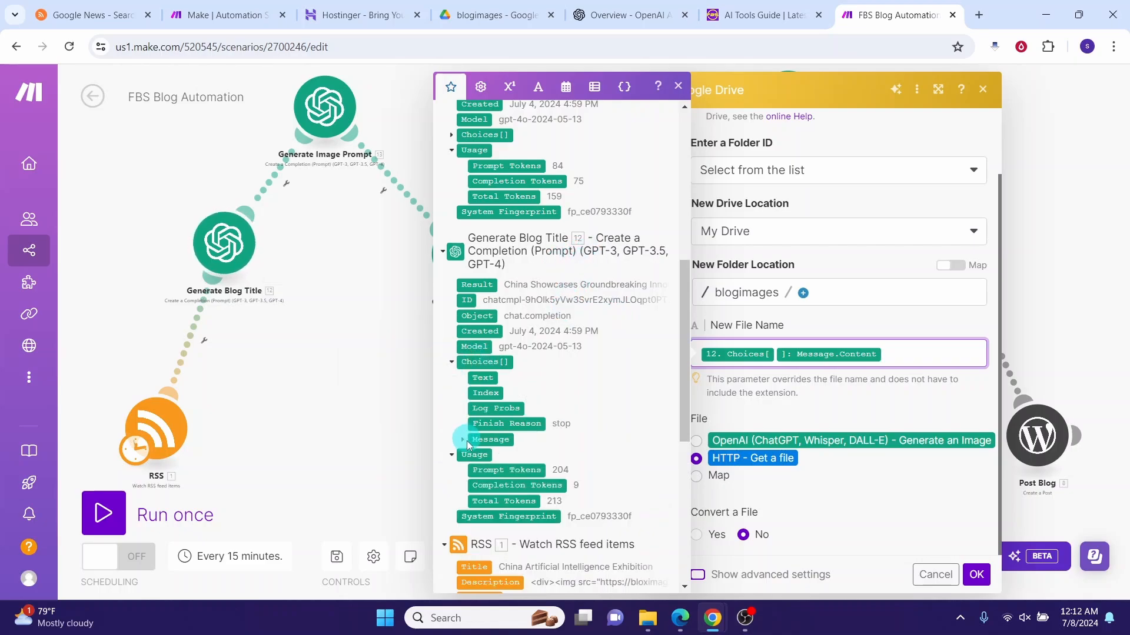
click(462, 445)
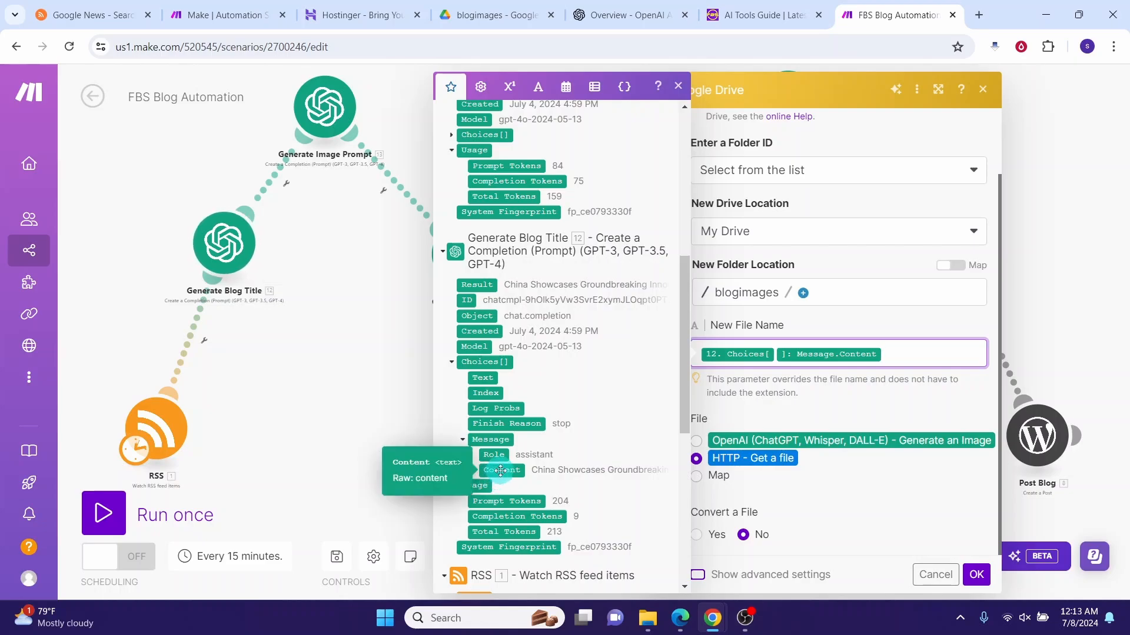
key(Escape)
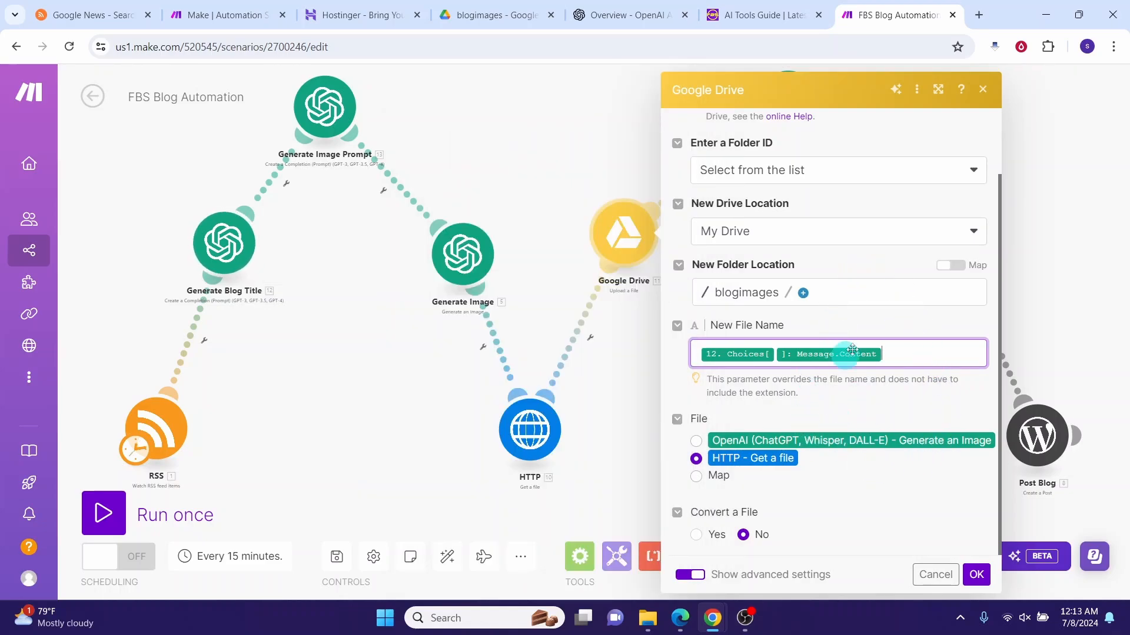
click(975, 574)
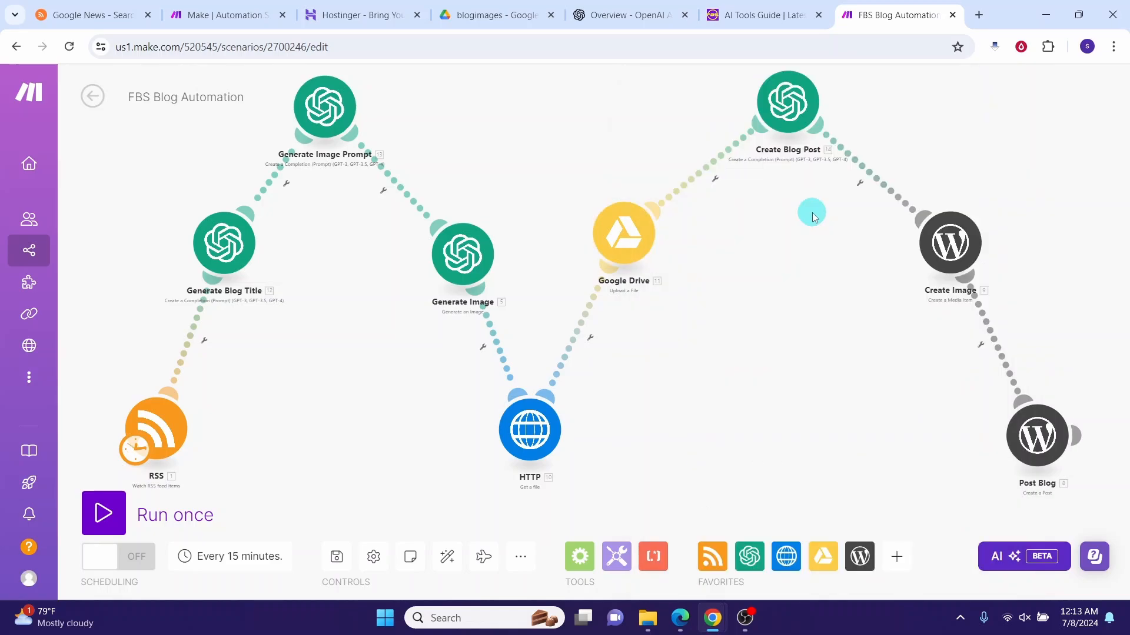
- Review the Create Blog Post module's model, article prompt and maximum tokens, and accept its settings
click(786, 112)
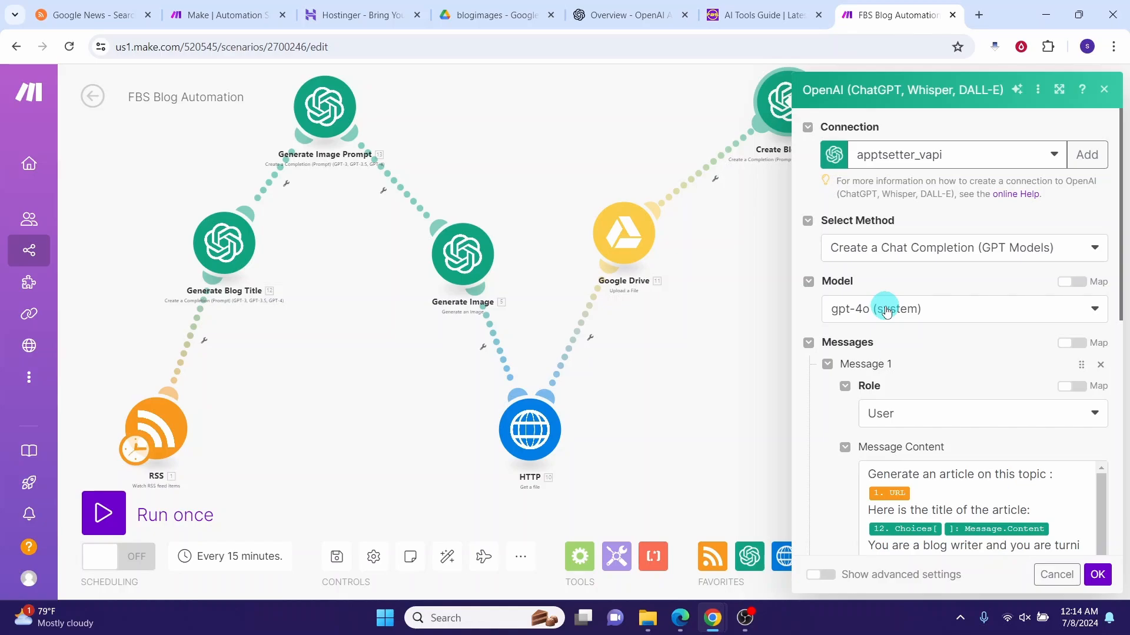
scroll(887, 312, down, 4)
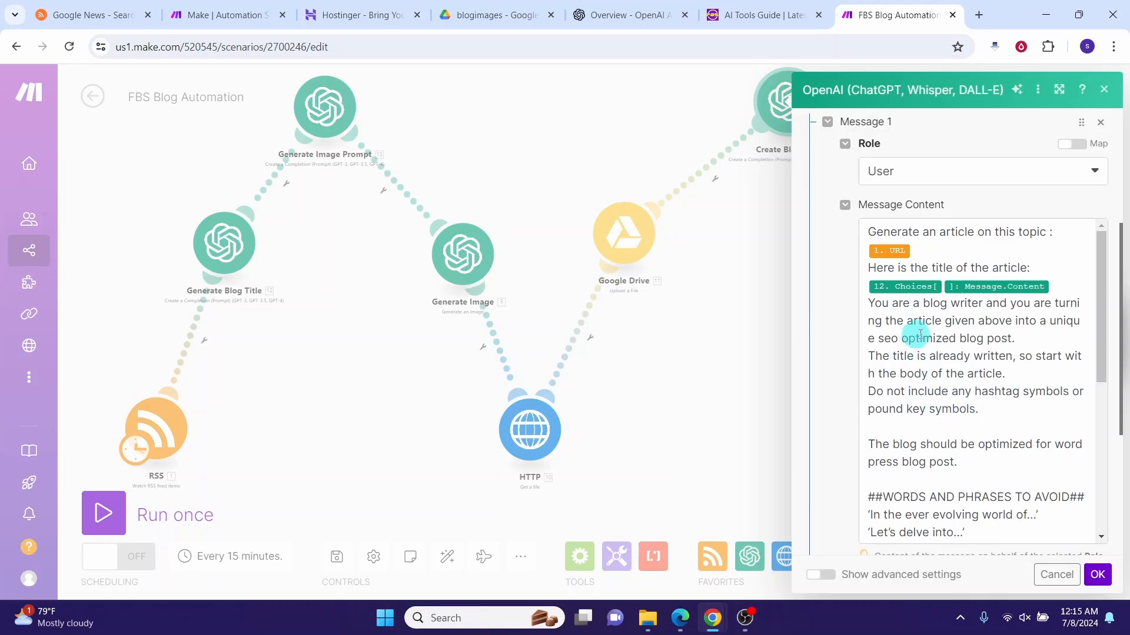
scroll(940, 394, down, 10)
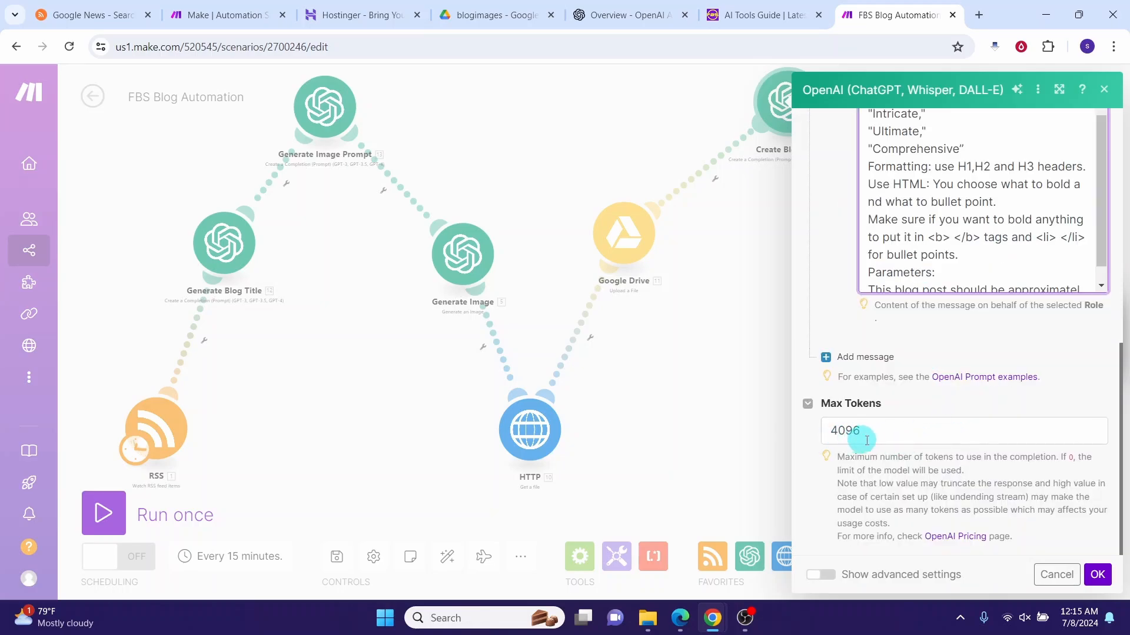
click(1095, 579)
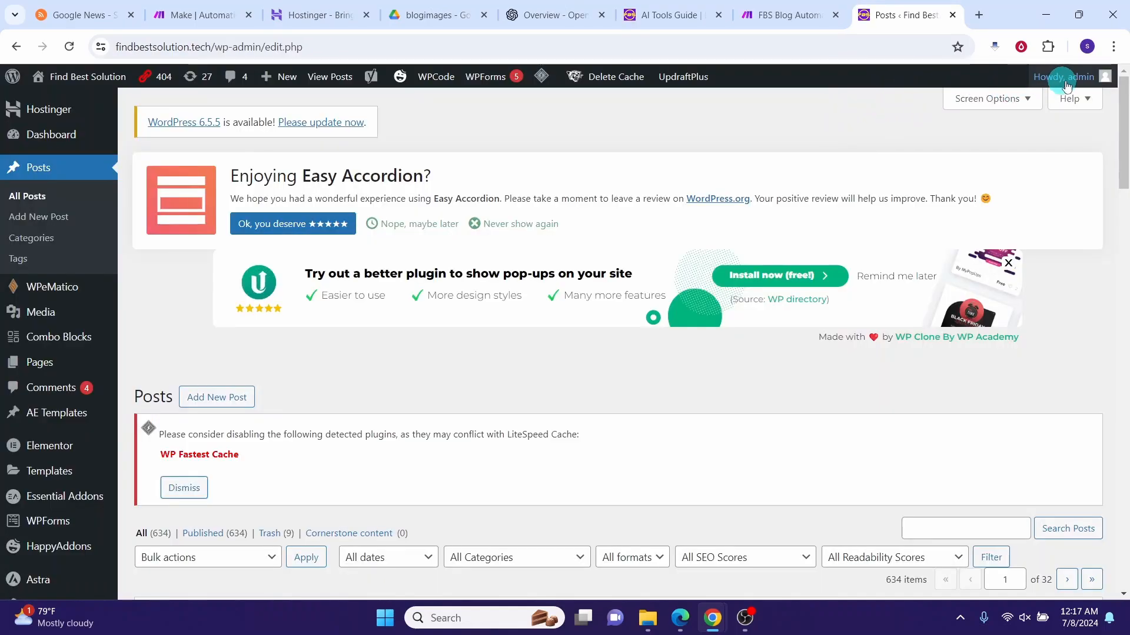
- In the WordPress admin, search the plugins for "make connector" and open the Make plugin's page to find its API key
scroll(530, 294, down, 3)
mouse_move(36, 466)
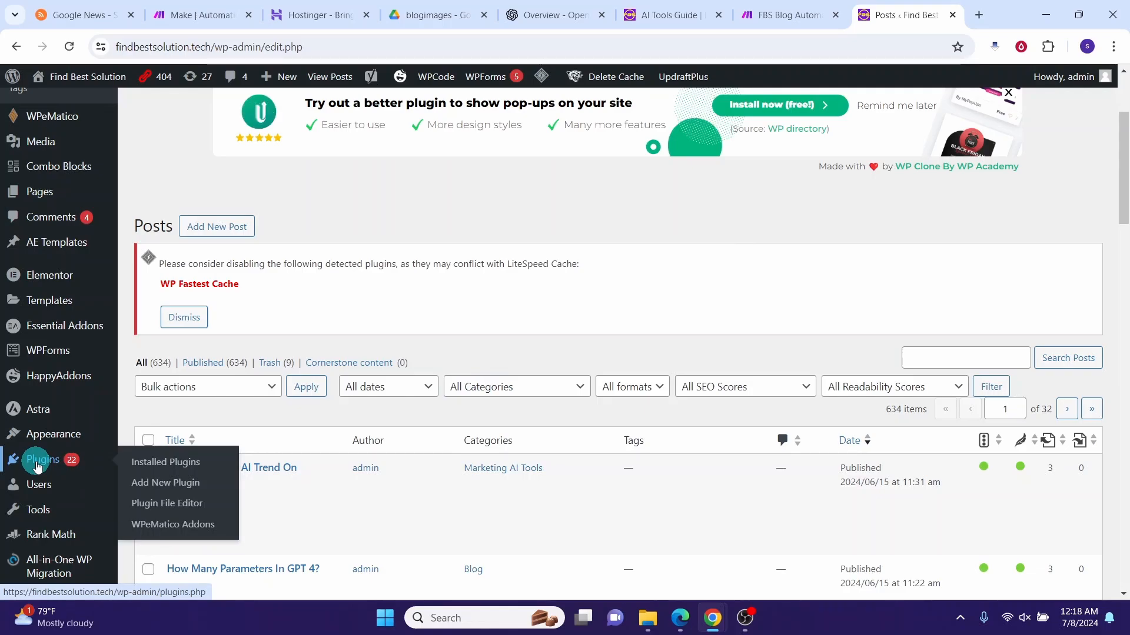
click(142, 488)
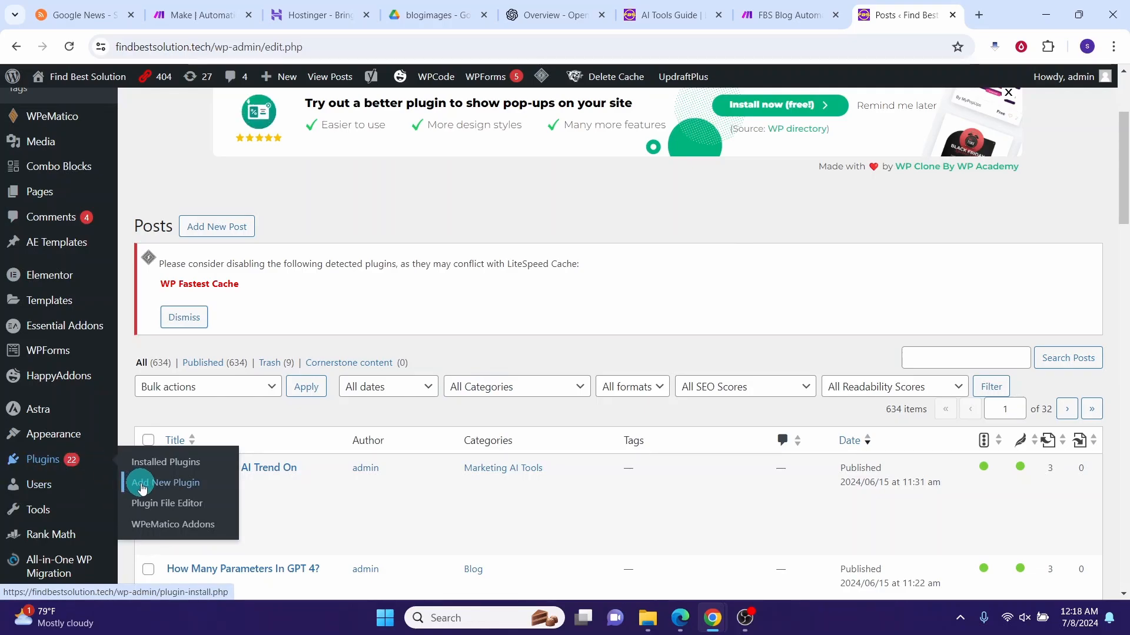
drag(1117, 215, 1121, 248)
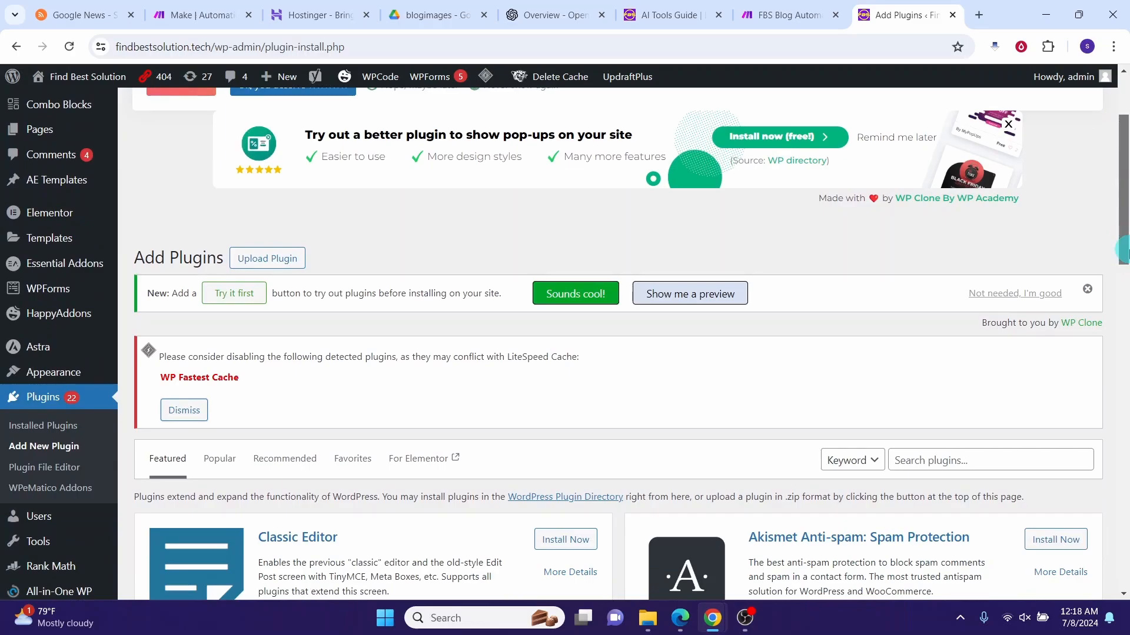
click(929, 465)
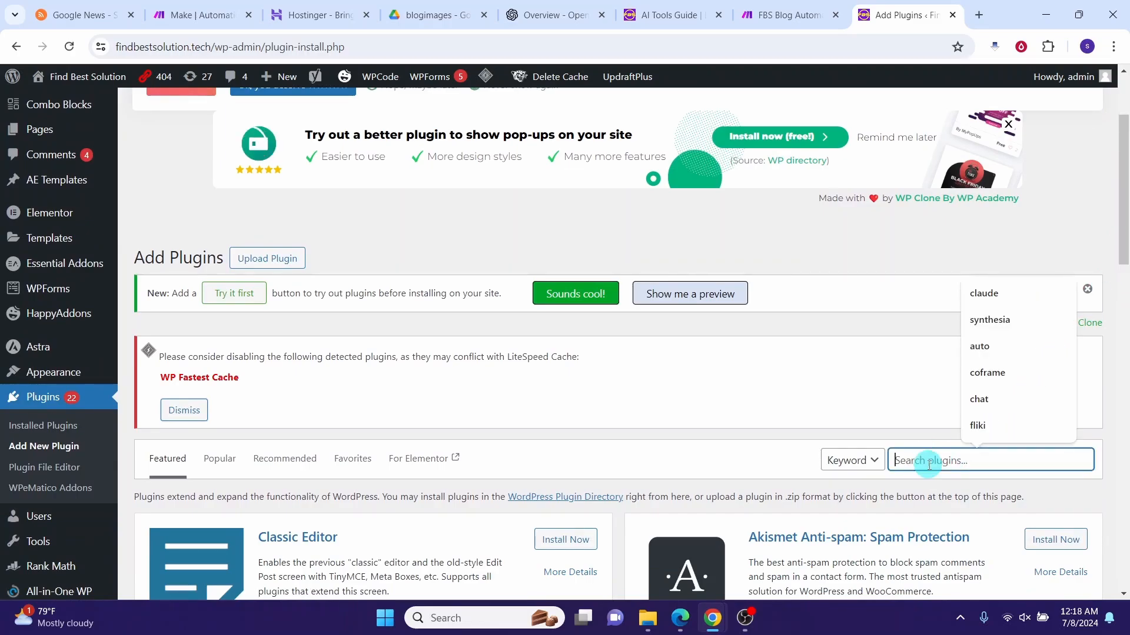
text(make connector)
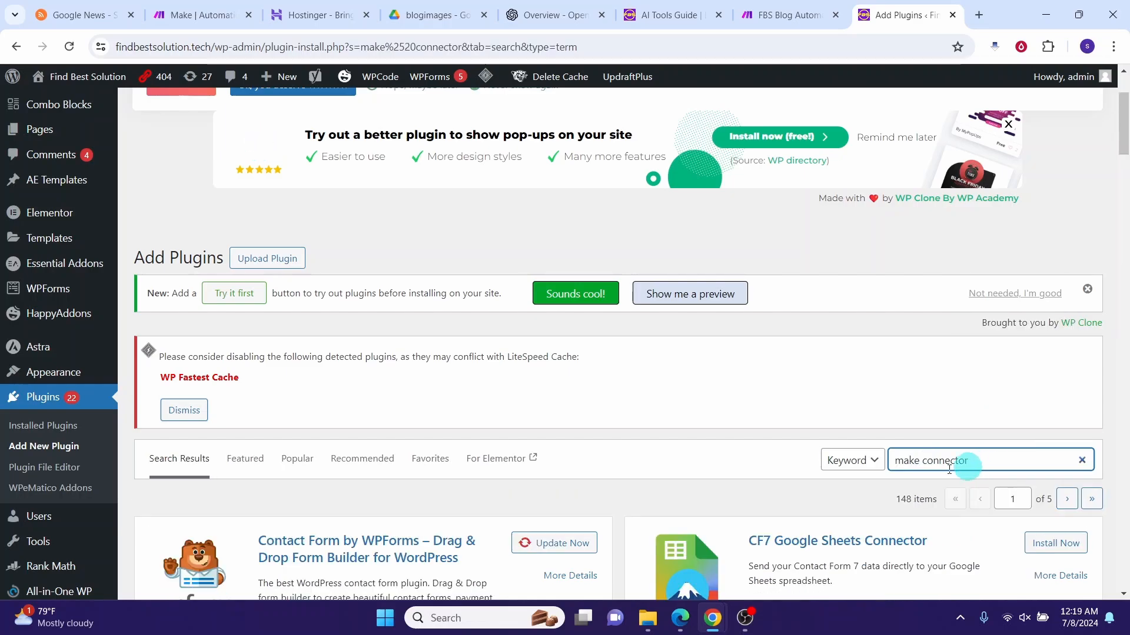
scroll(993, 466, down, 5)
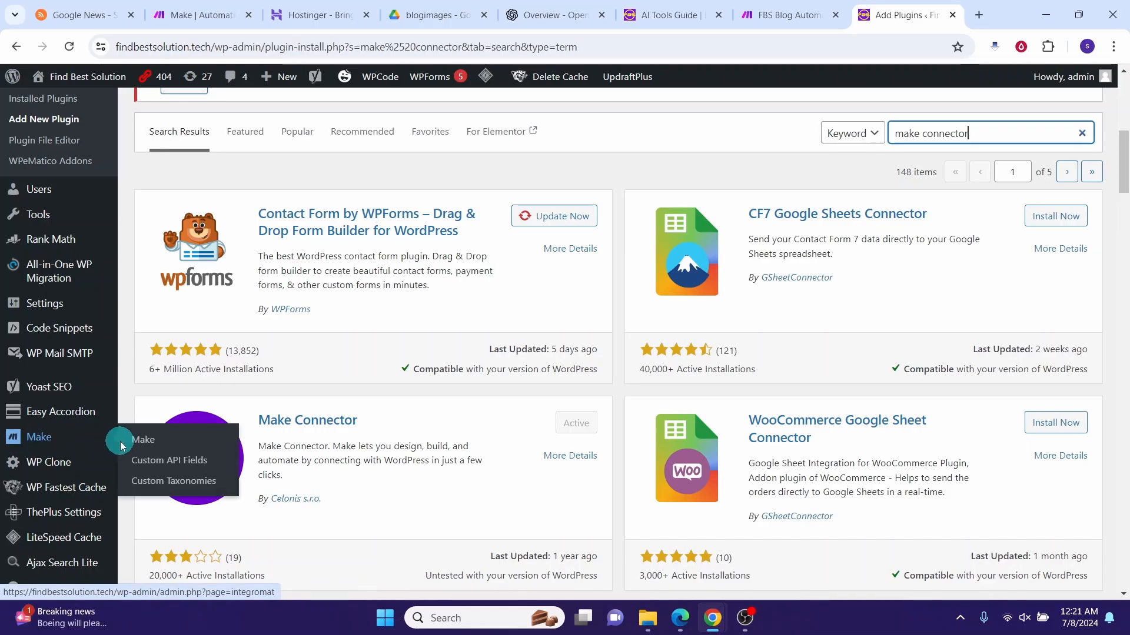
click(141, 442)
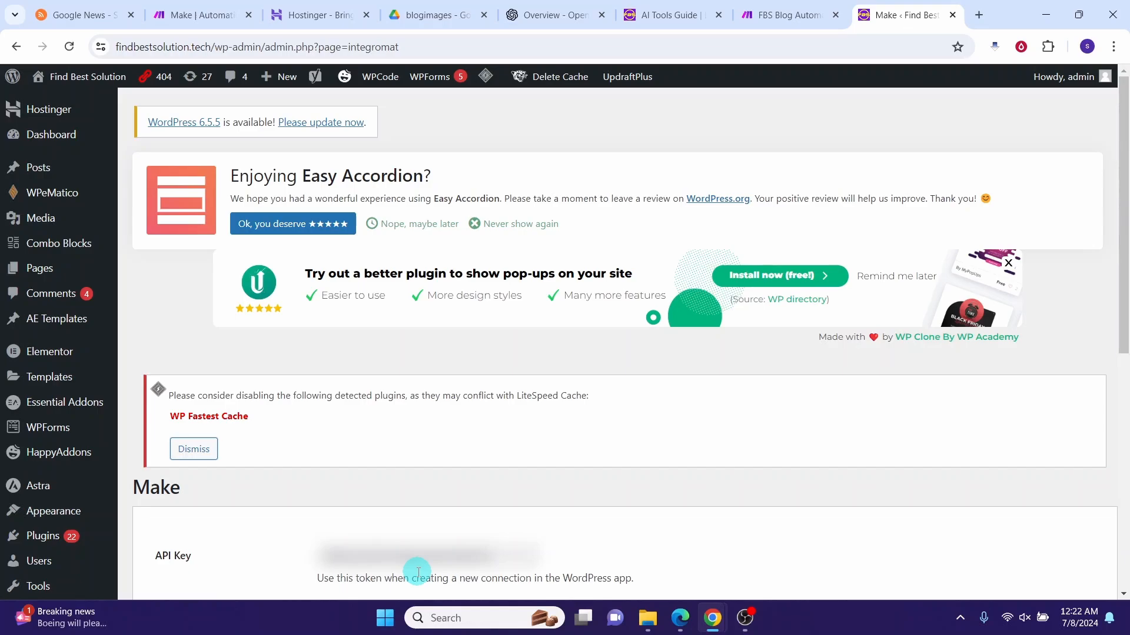
- Back in the Make scenario, start a new WordPress connection from the Create Image module and name it makewordpress
click(758, 16)
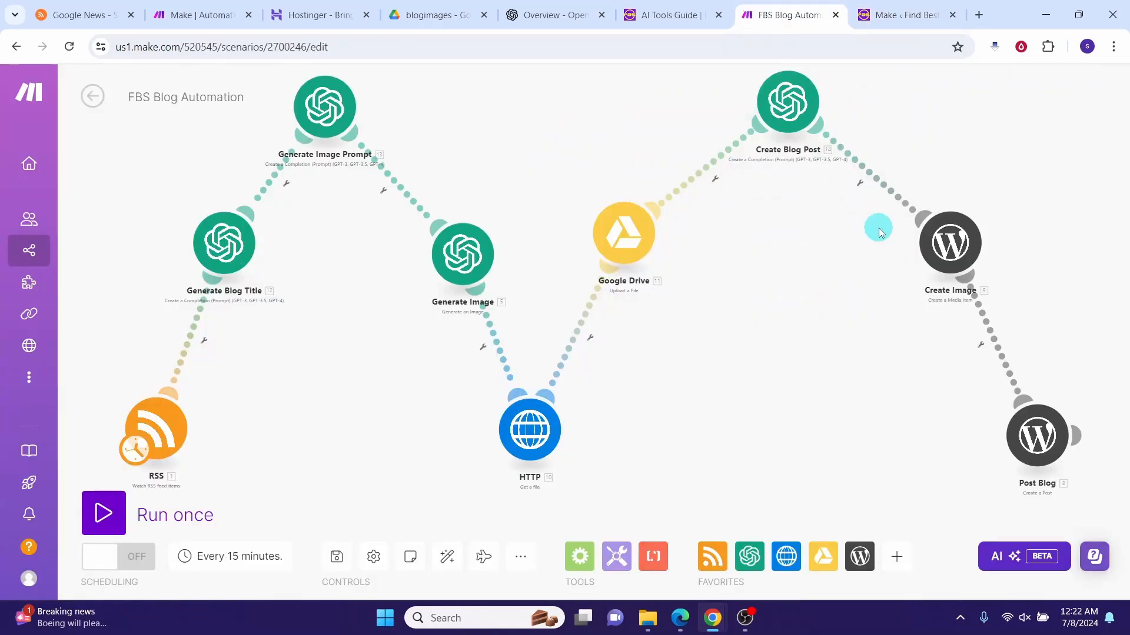
click(949, 253)
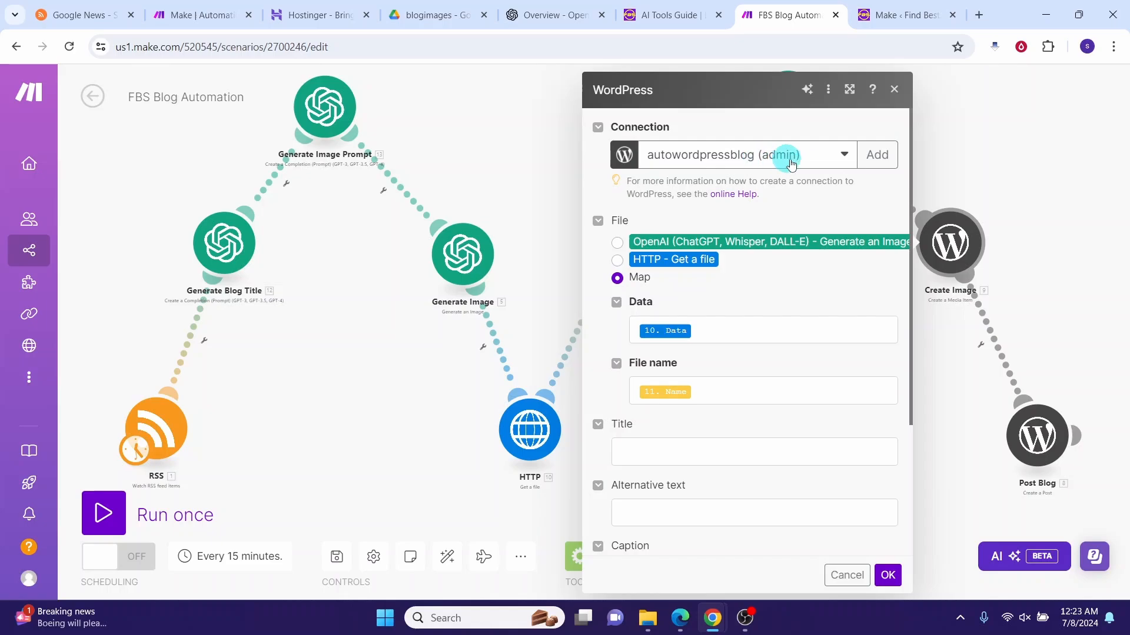
click(877, 155)
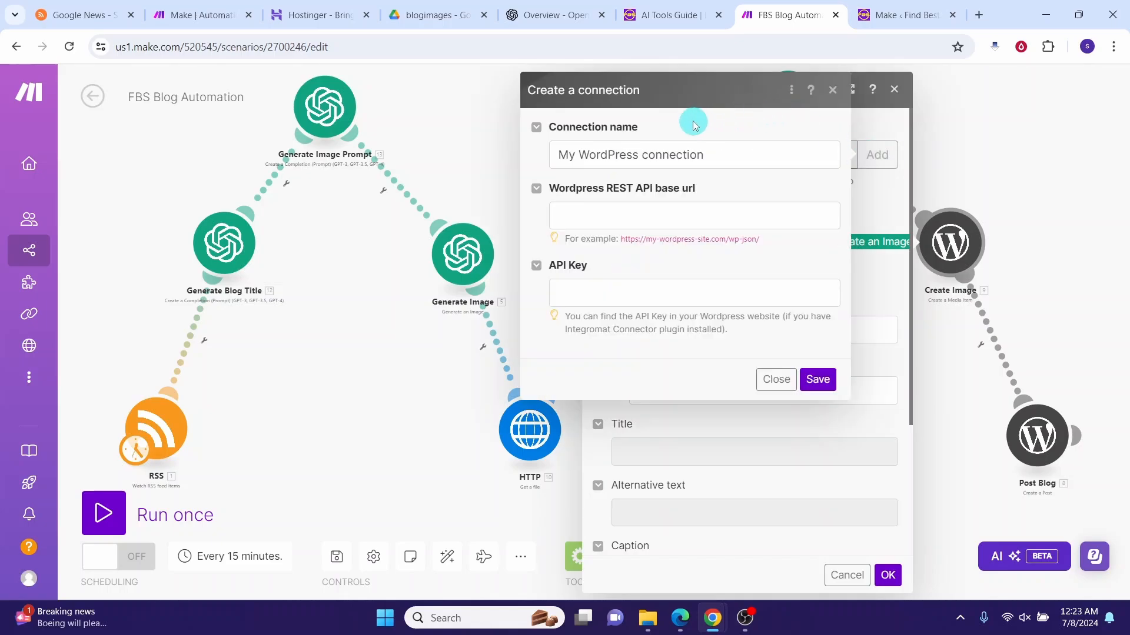
triple_click(732, 153)
text(makewordpress)
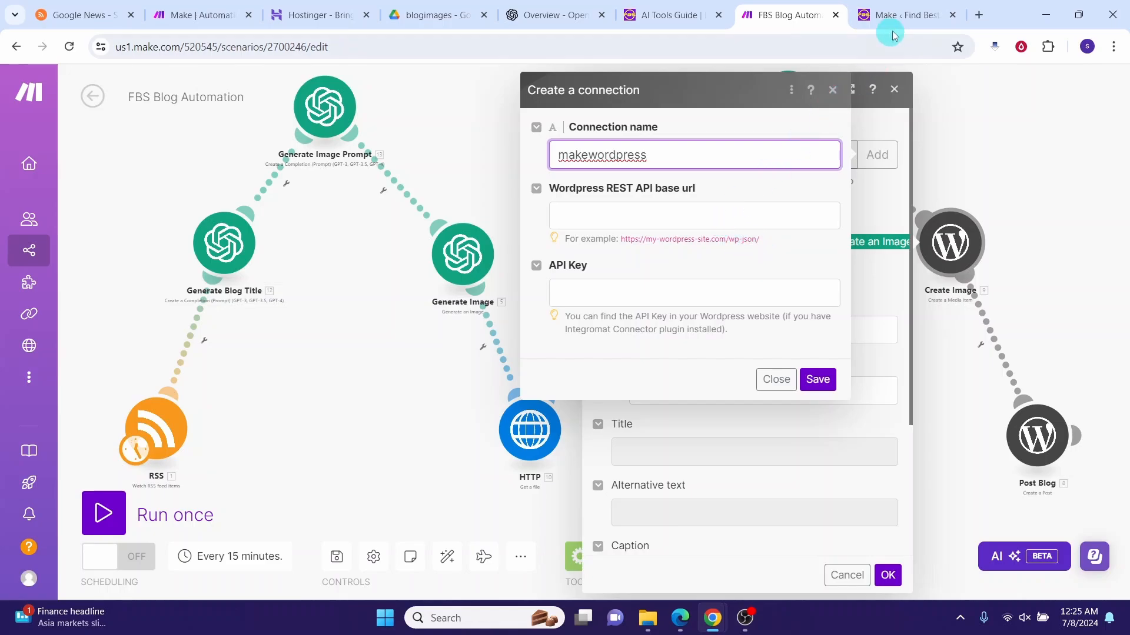
click(890, 12)
drag(244, 47, 116, 48)
key(ctrl+c)
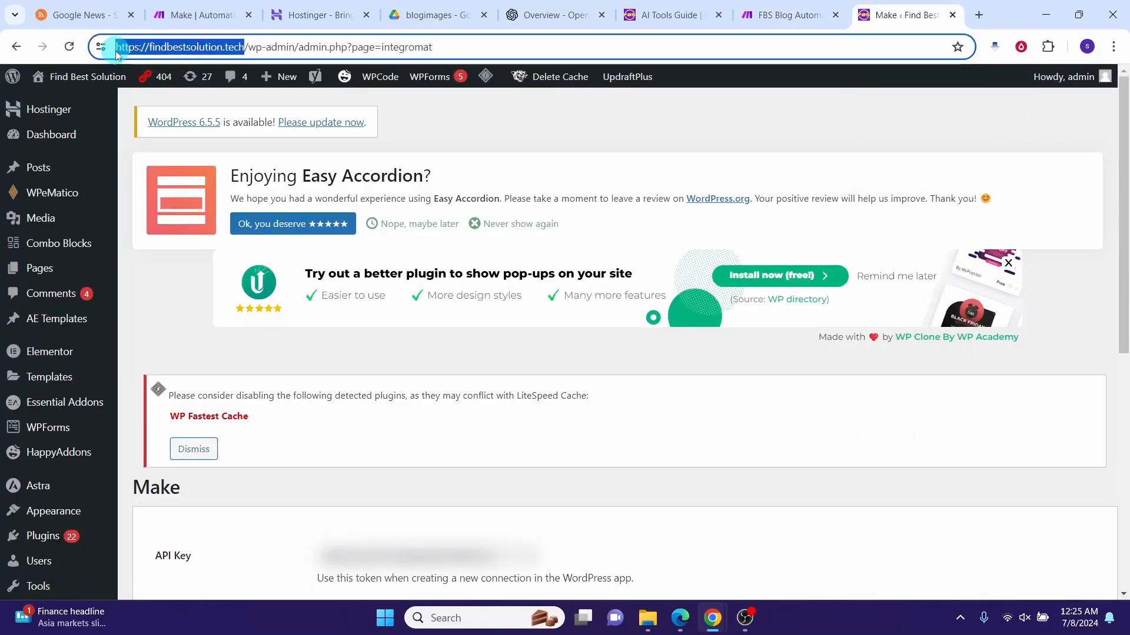
click(589, 220)
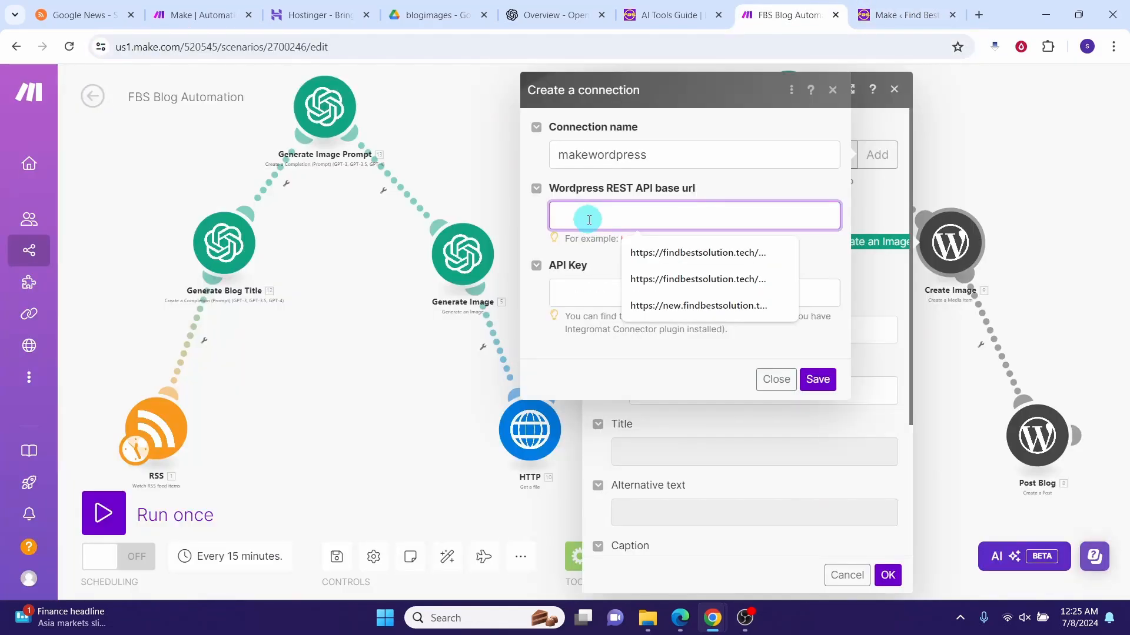
key(ctrl+v)
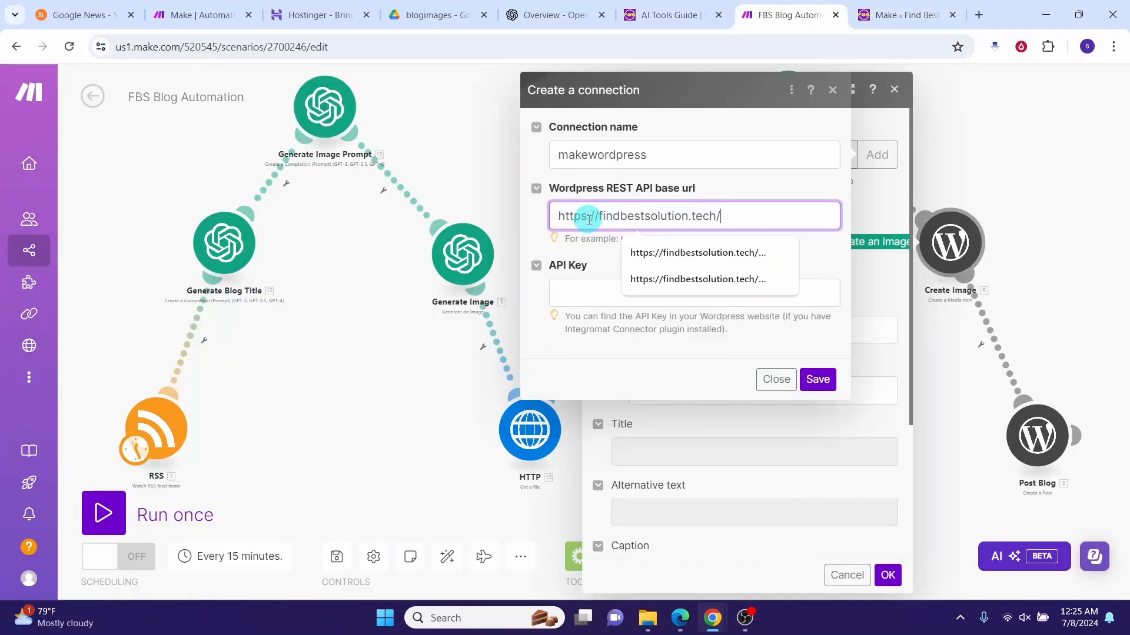
text(wp)
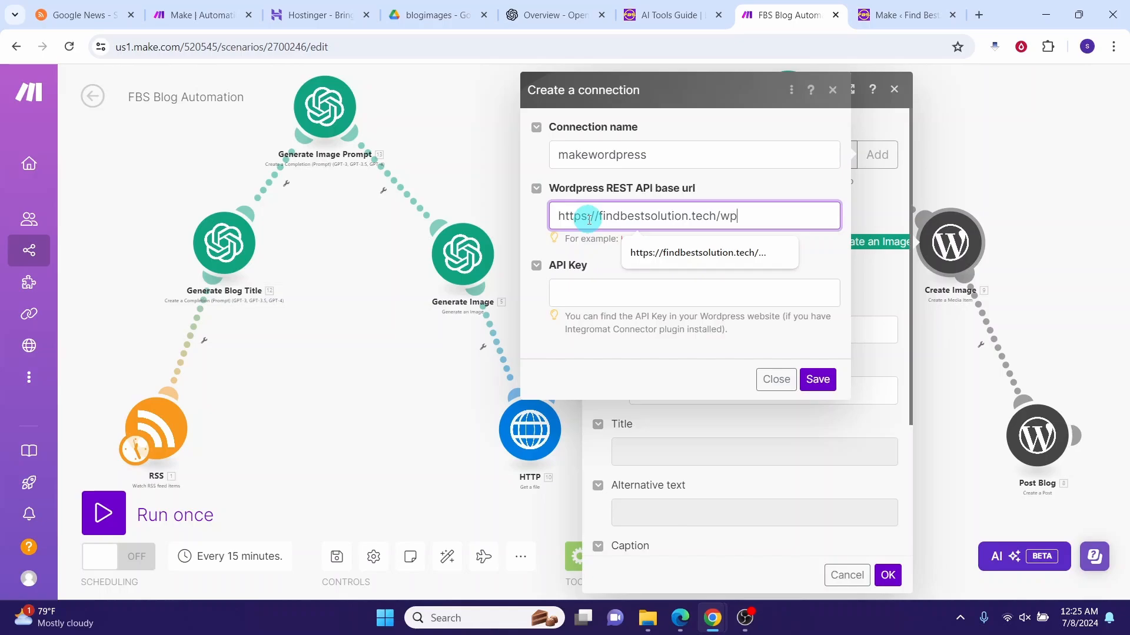
text(-json/)
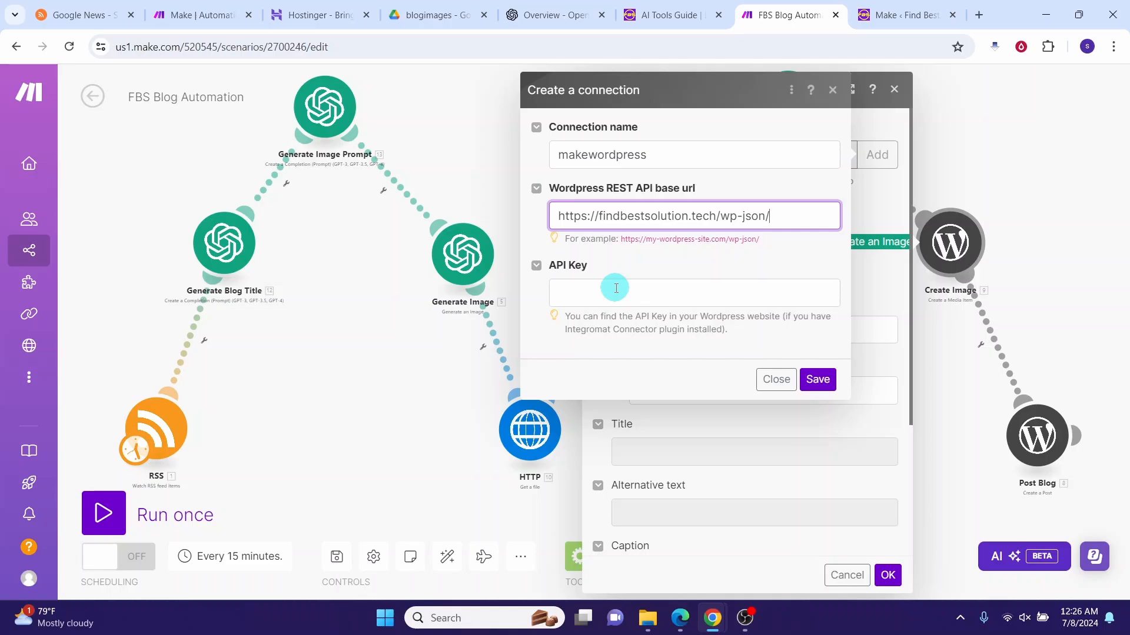
click(822, 381)
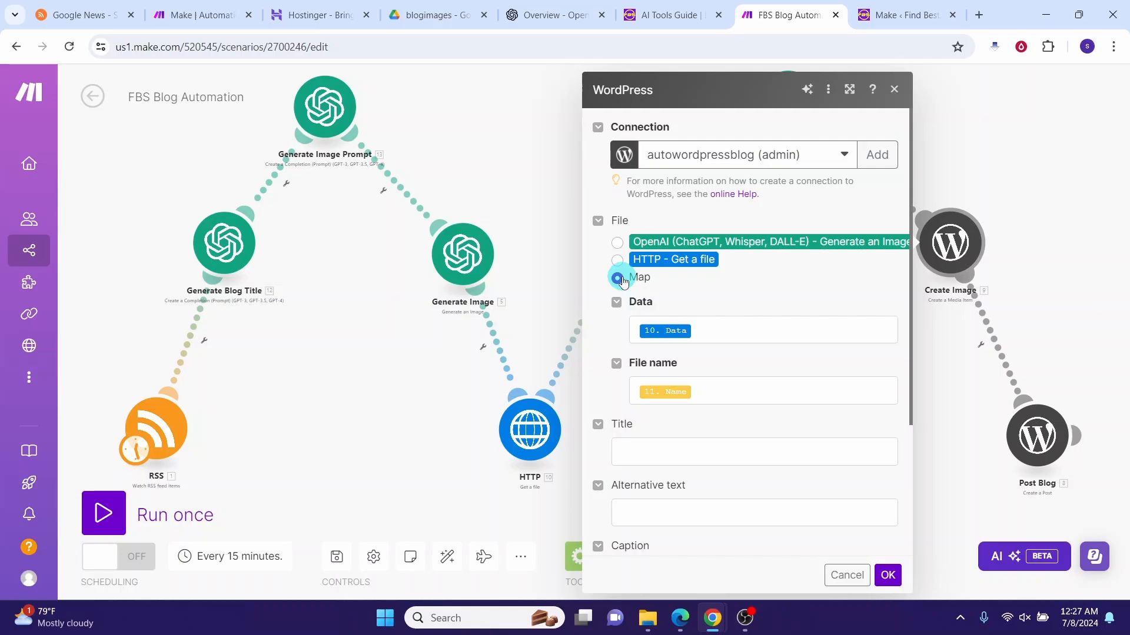
- Check the Create Image module's Data mapping against HTTP Data and its File name against Google Drive Name, and accept the settings
click(712, 333)
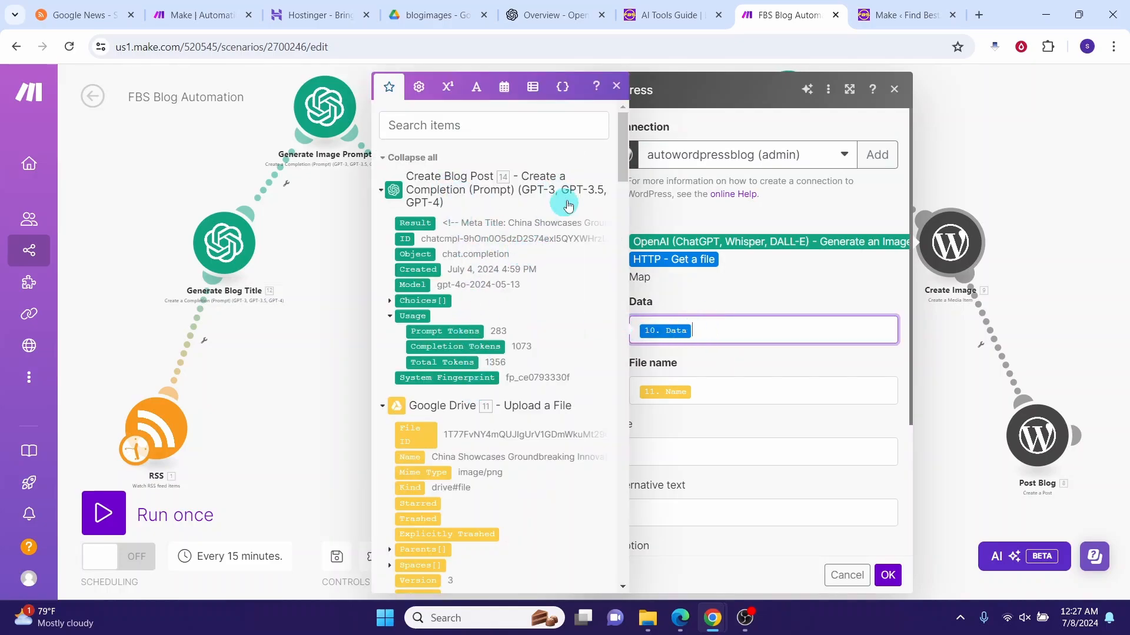
scroll(447, 329, down, 15)
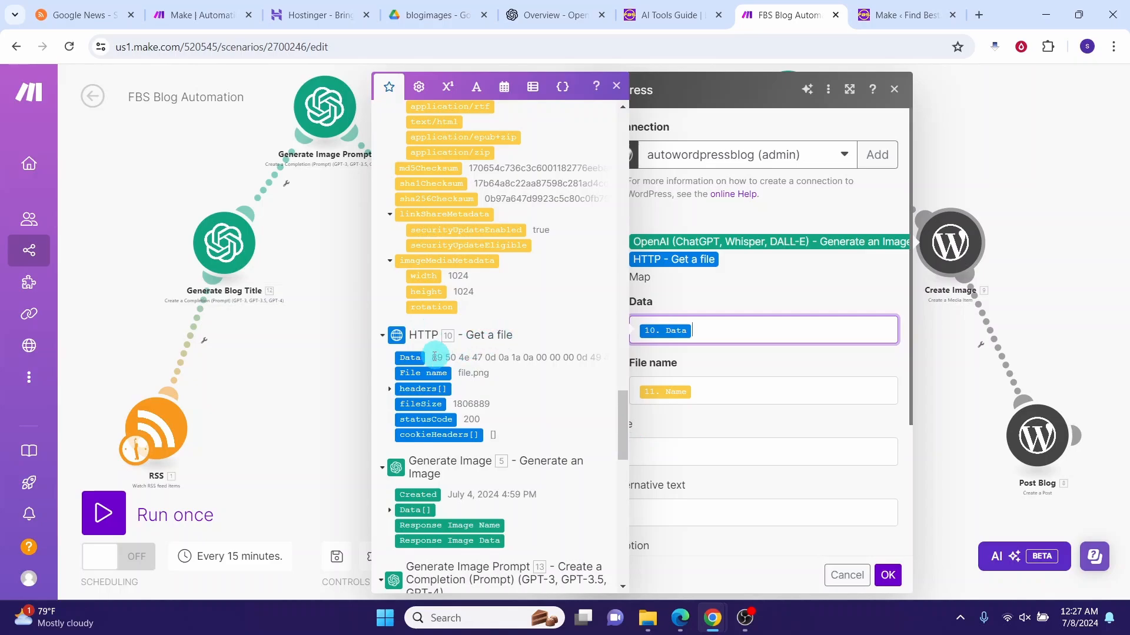
click(415, 359)
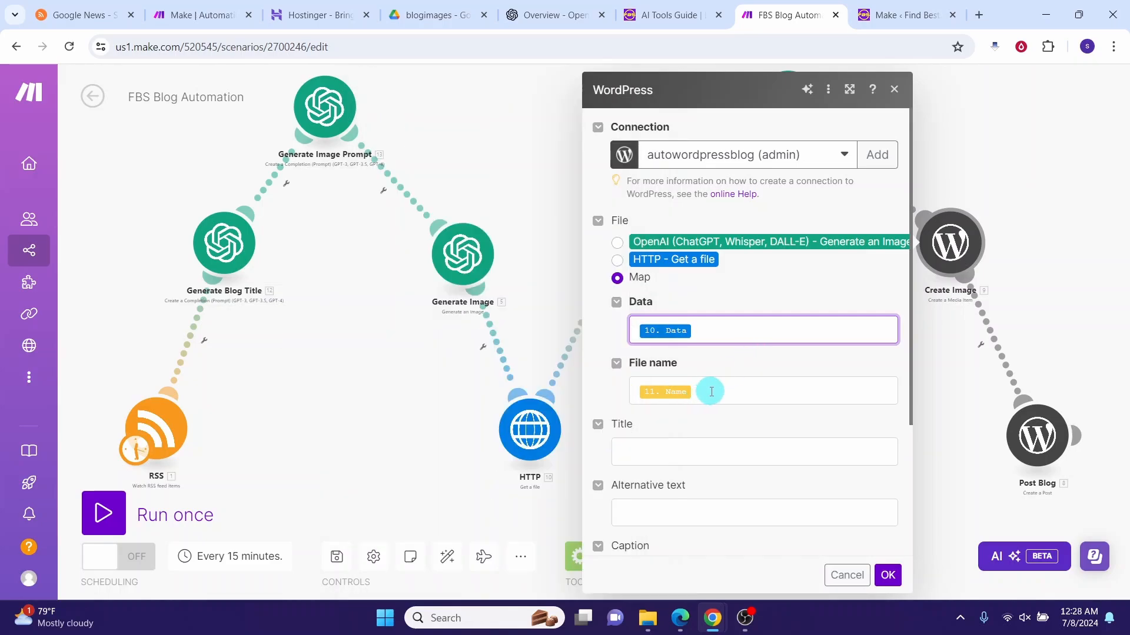
click(711, 392)
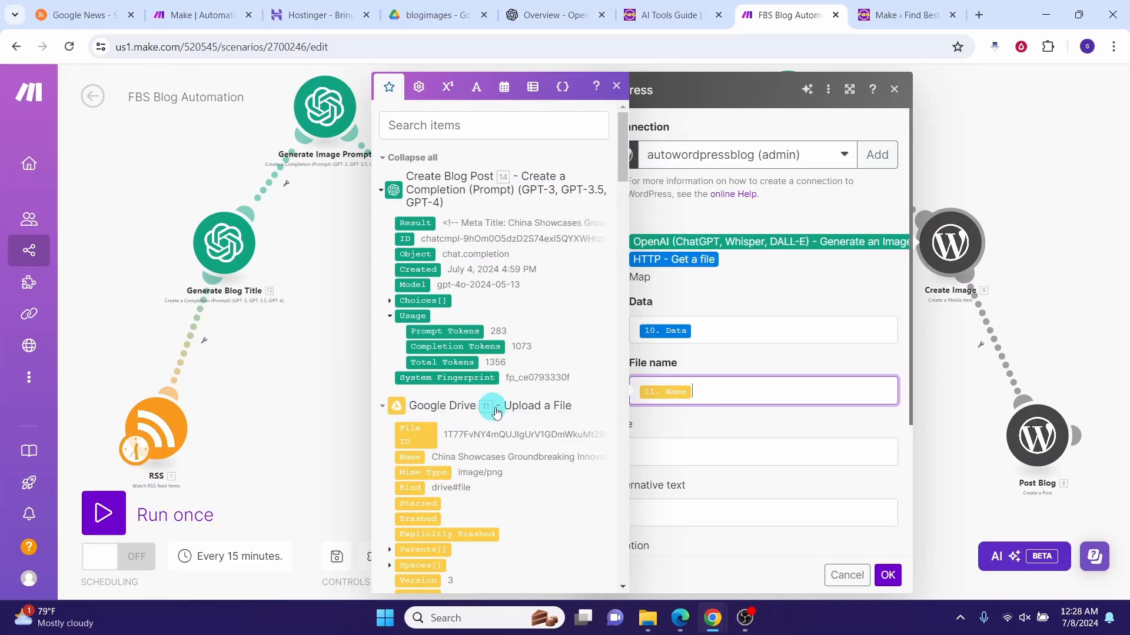
scroll(549, 401, down, 4)
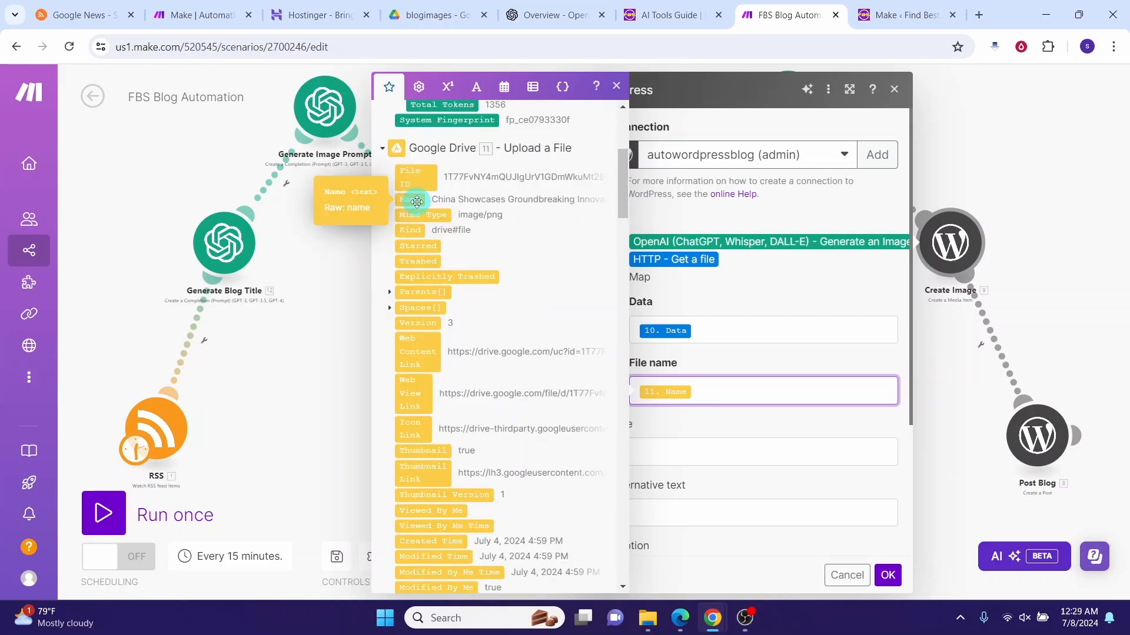
click(887, 575)
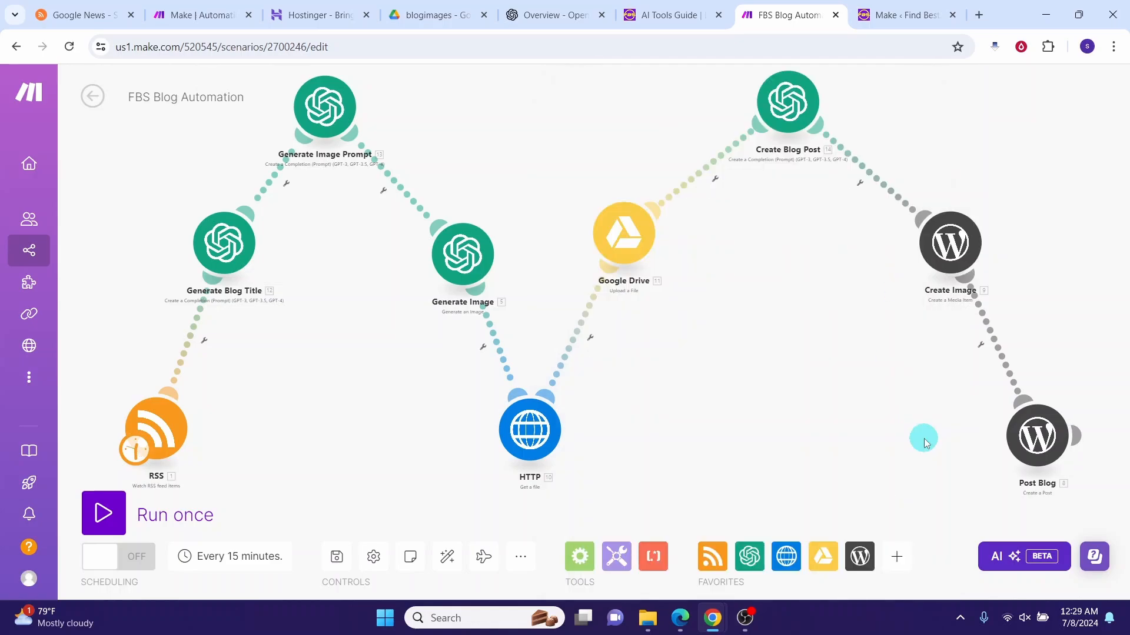
- Check the Post Blog module's Title mapping against the Choices output of the Generate Blog Title module
click(1039, 438)
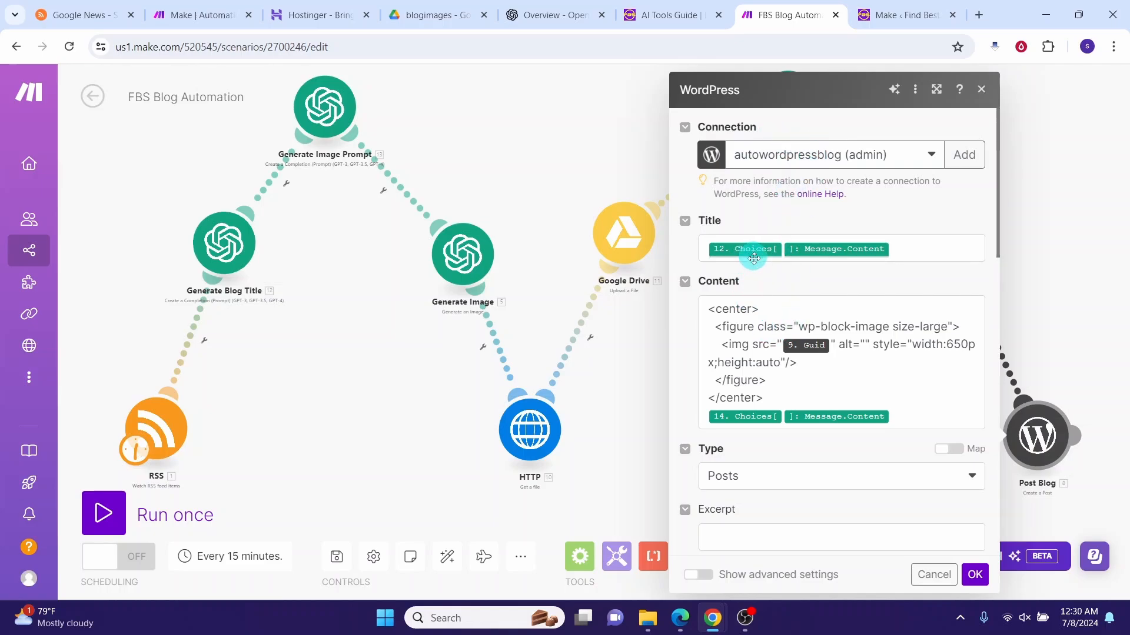
click(908, 247)
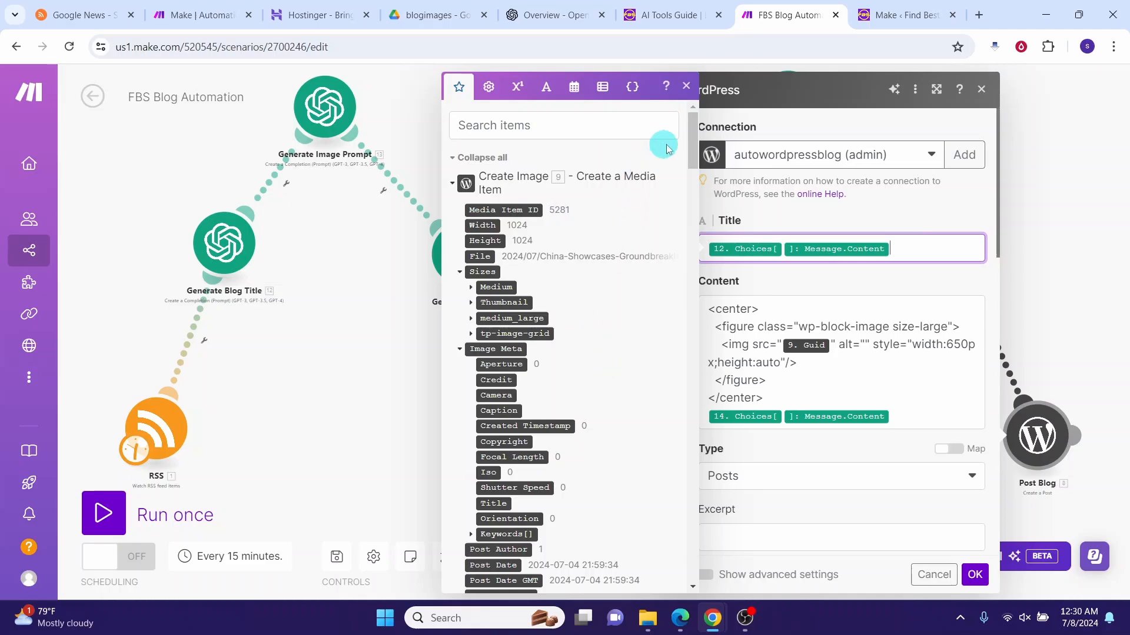
click(694, 151)
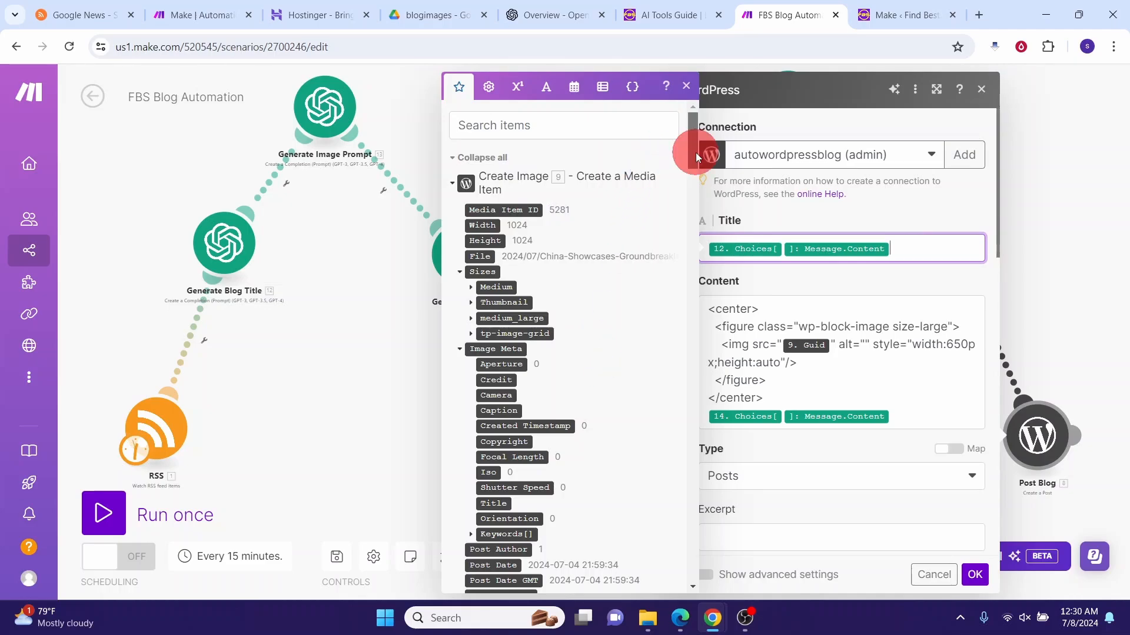
drag(695, 153, 694, 512)
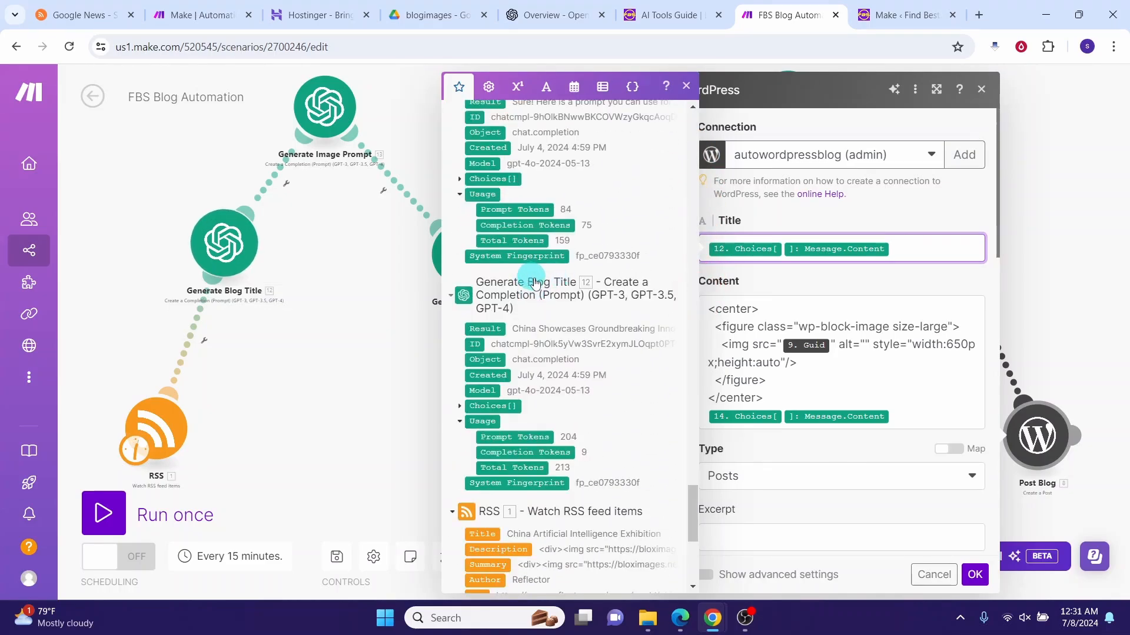
click(461, 407)
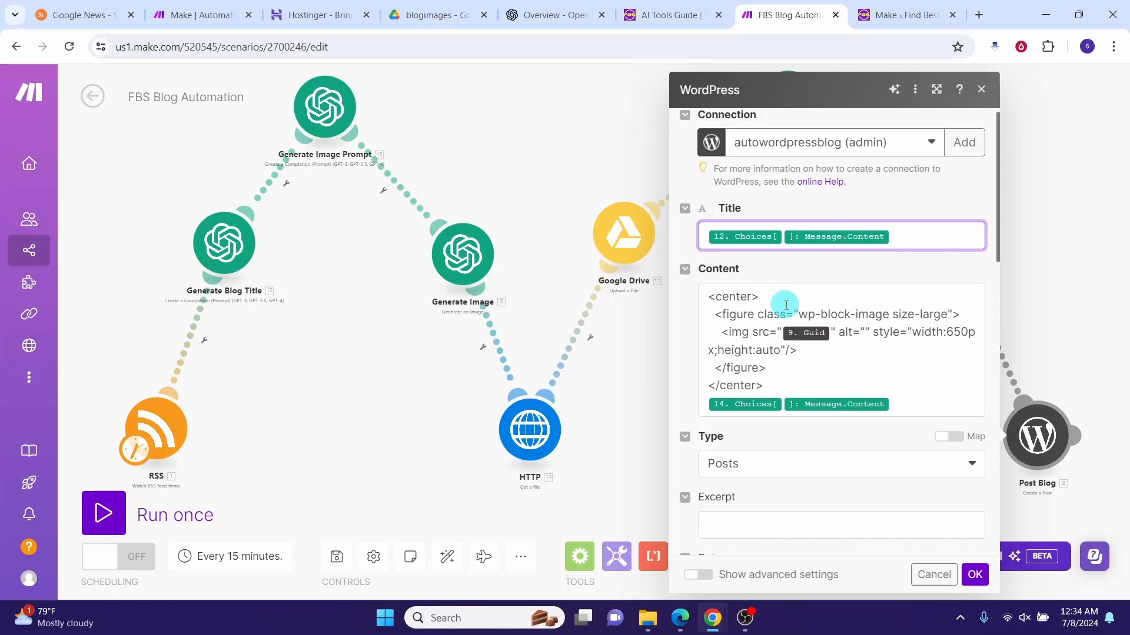
- Check the Post Blog content mapping against the Create Blog Post module's message content, and examine the centered image HTML above it
click(900, 405)
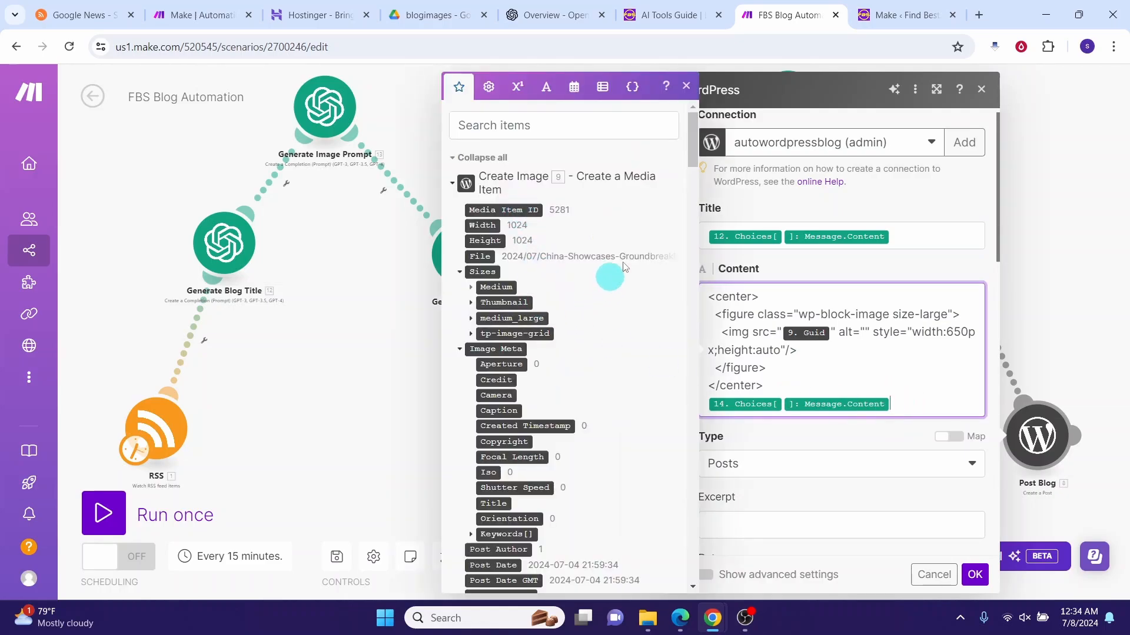
scroll(565, 271, down, 10)
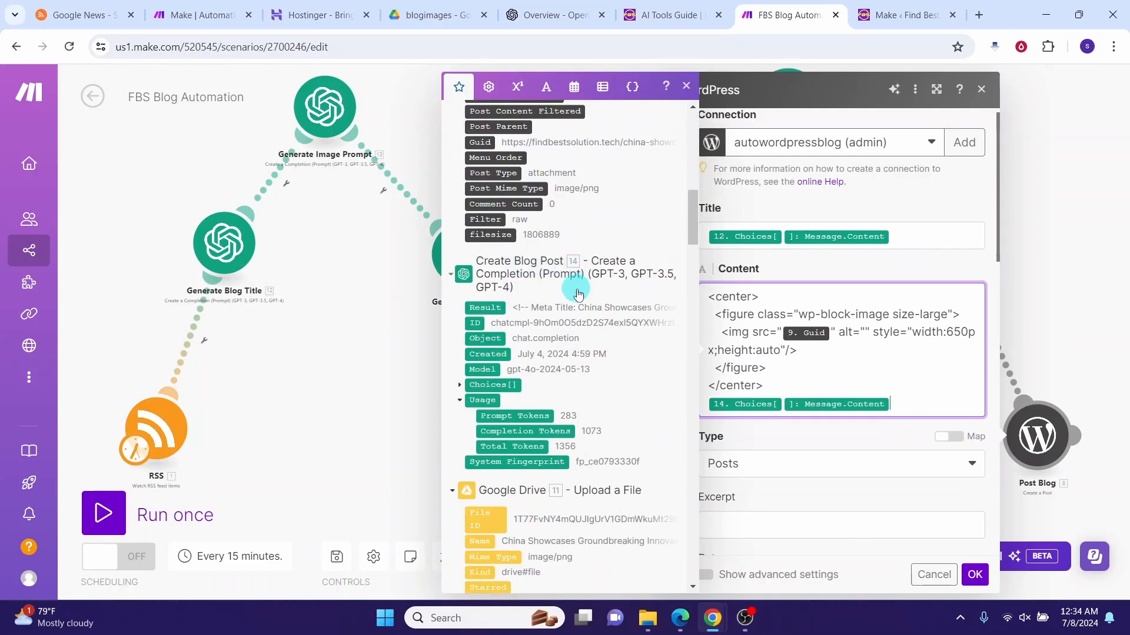
click(459, 385)
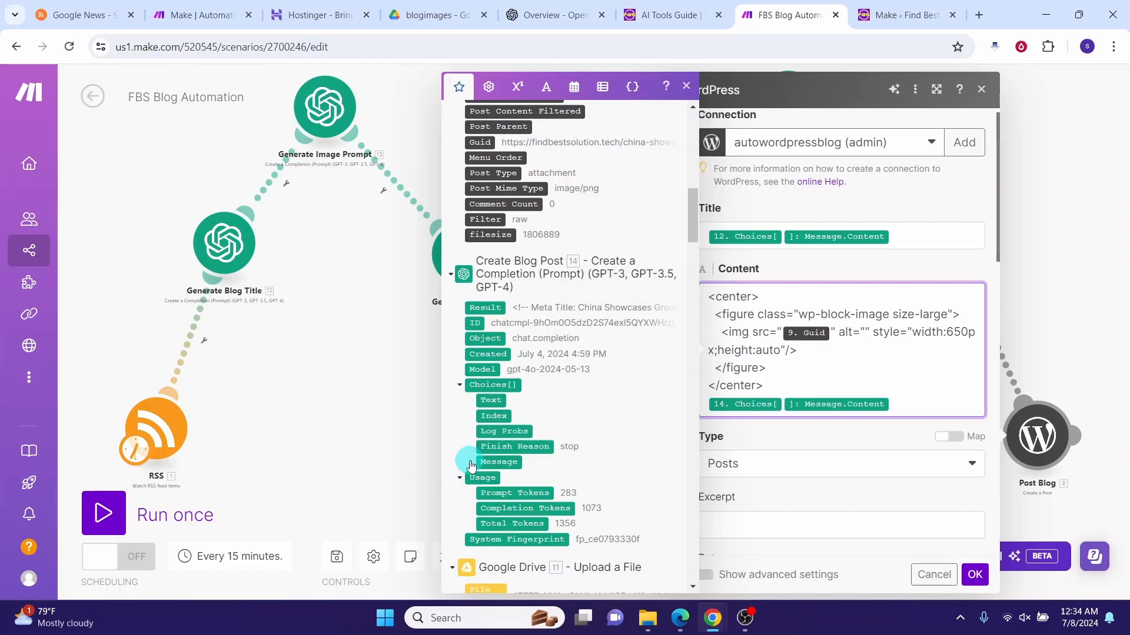
click(471, 462)
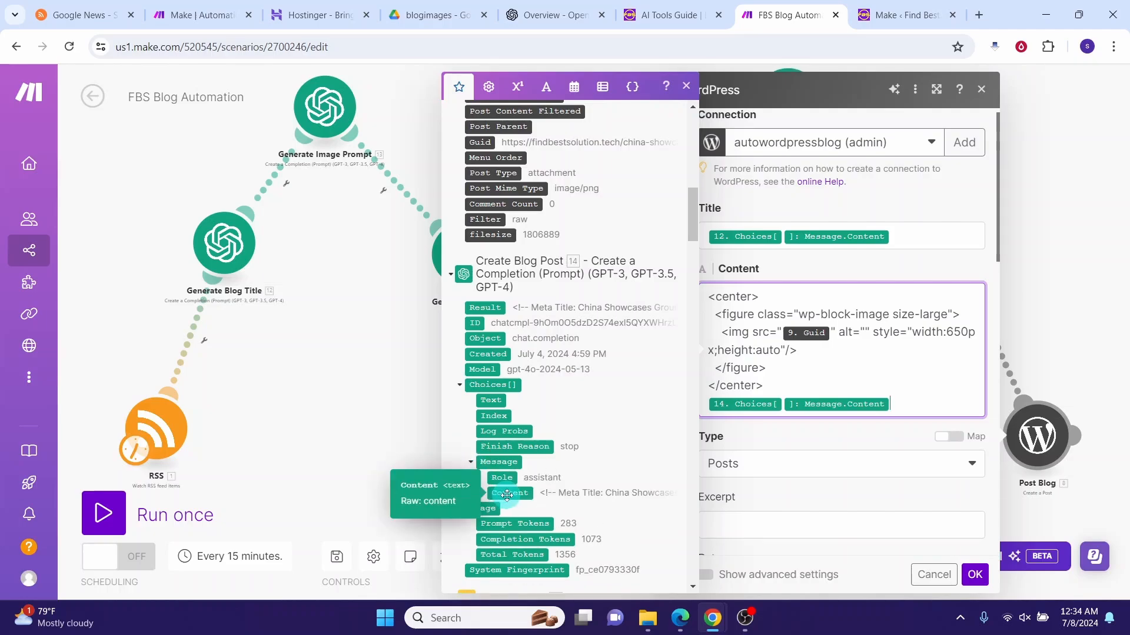
click(775, 385)
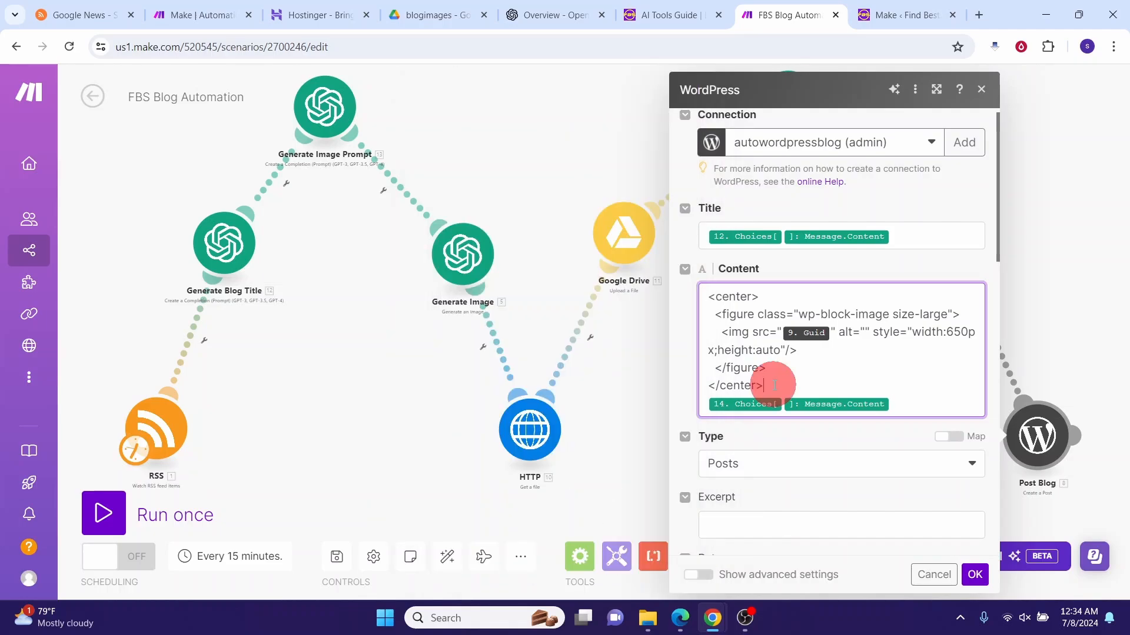
drag(774, 385, 746, 336)
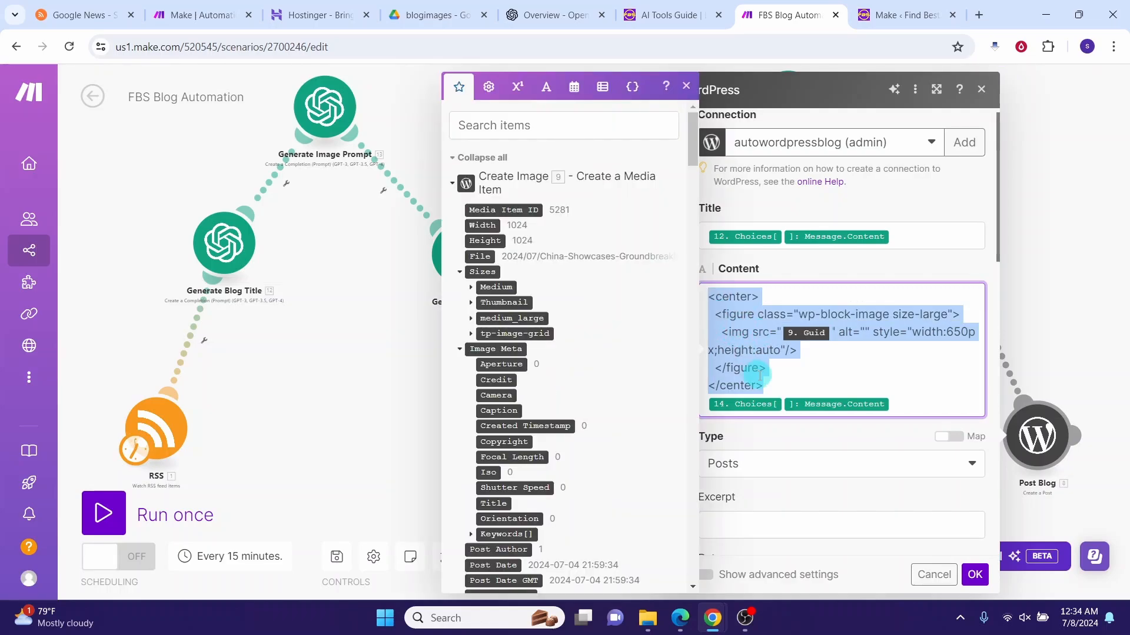
- Check the Post Blog module's Type setting and keep it on Posts
scroll(770, 175, down, 5)
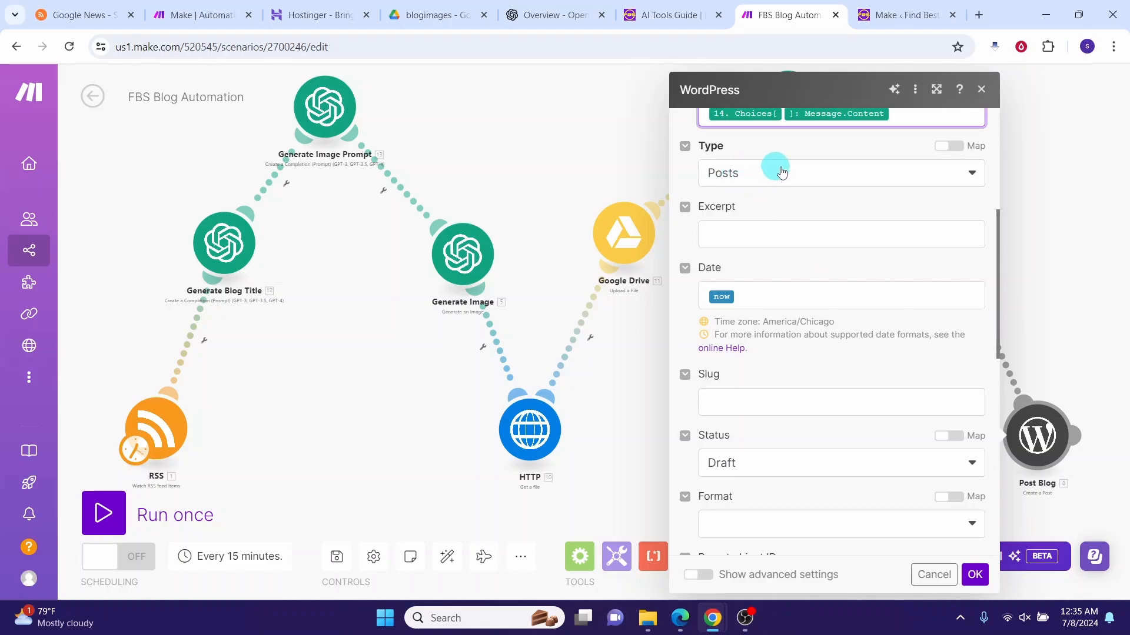
click(972, 174)
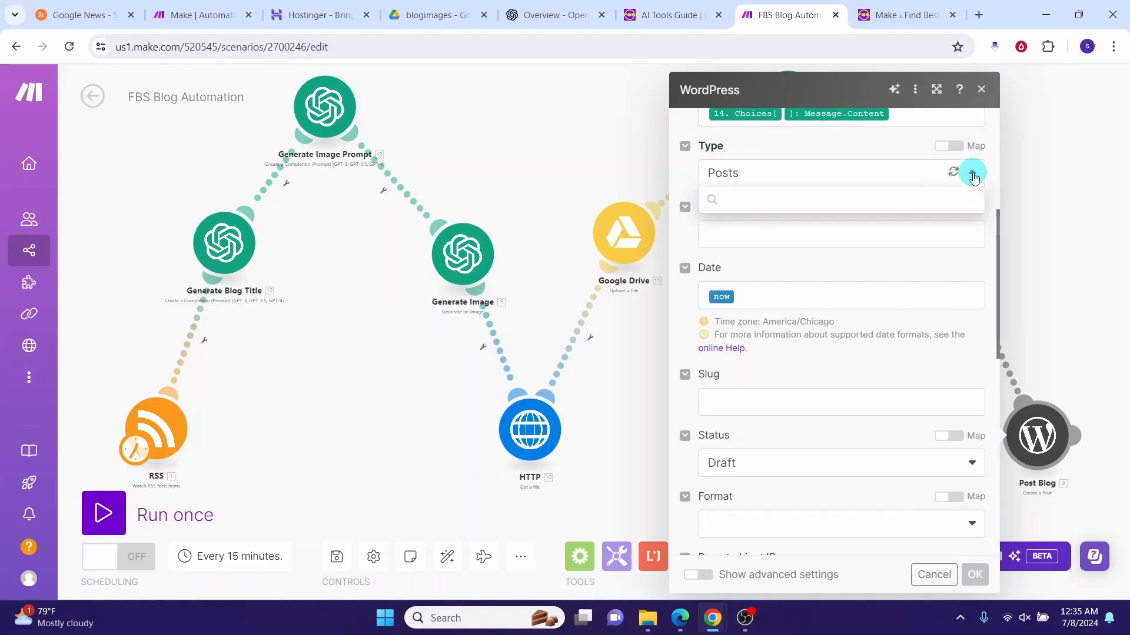
click(974, 176)
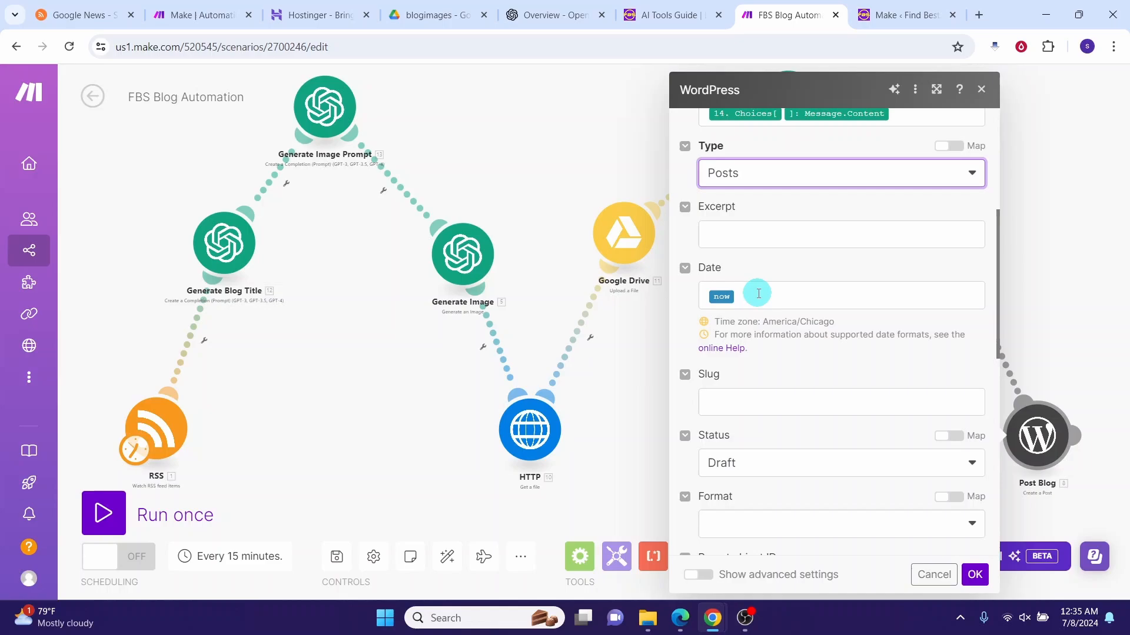
- Check the post's Date mapping against the now variable, and choose Draft as the post's status
click(758, 293)
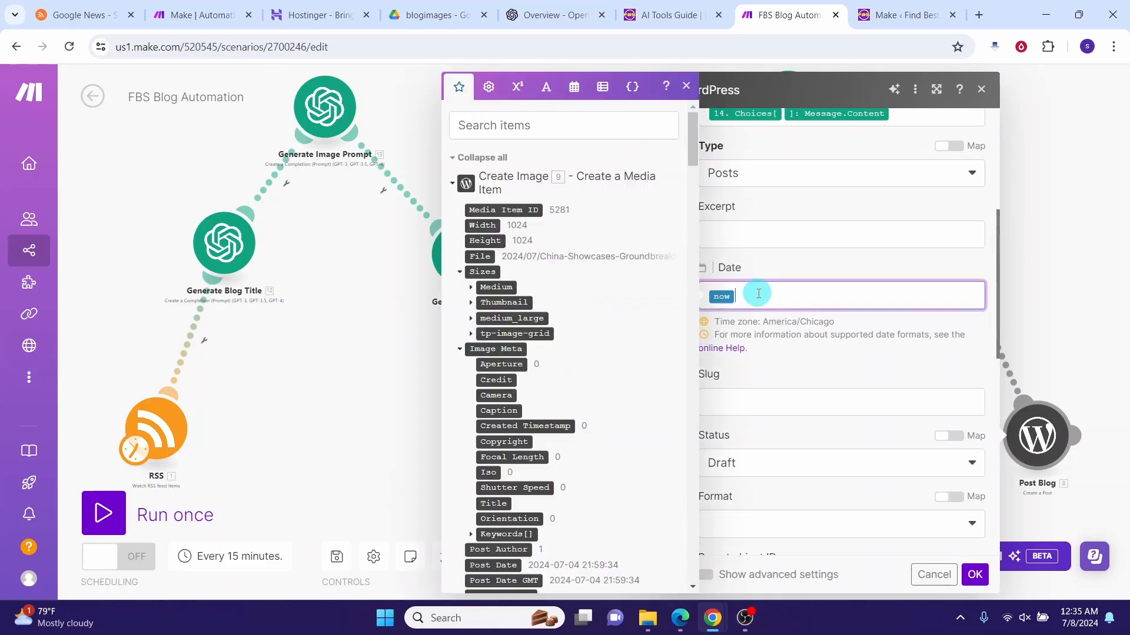
click(574, 88)
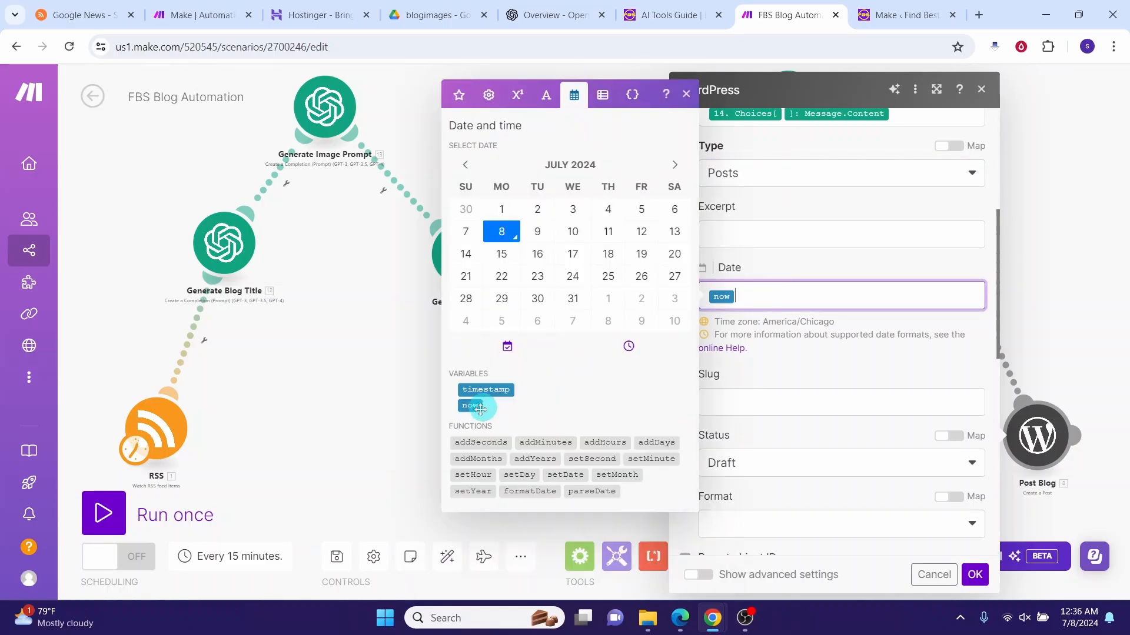
drag(482, 391, 469, 407)
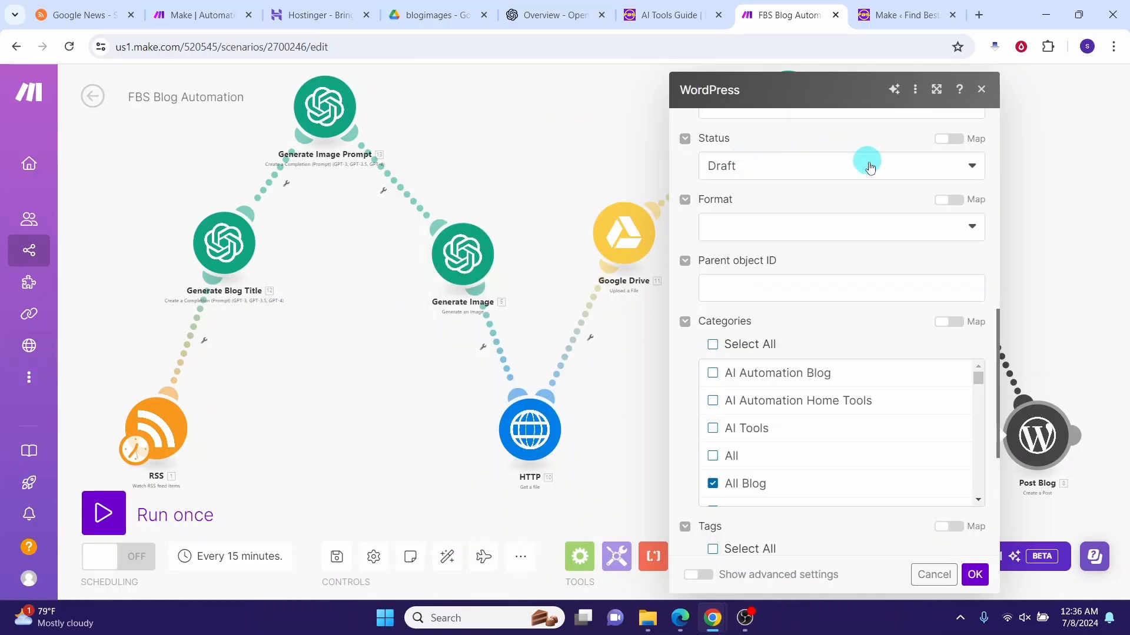
click(972, 170)
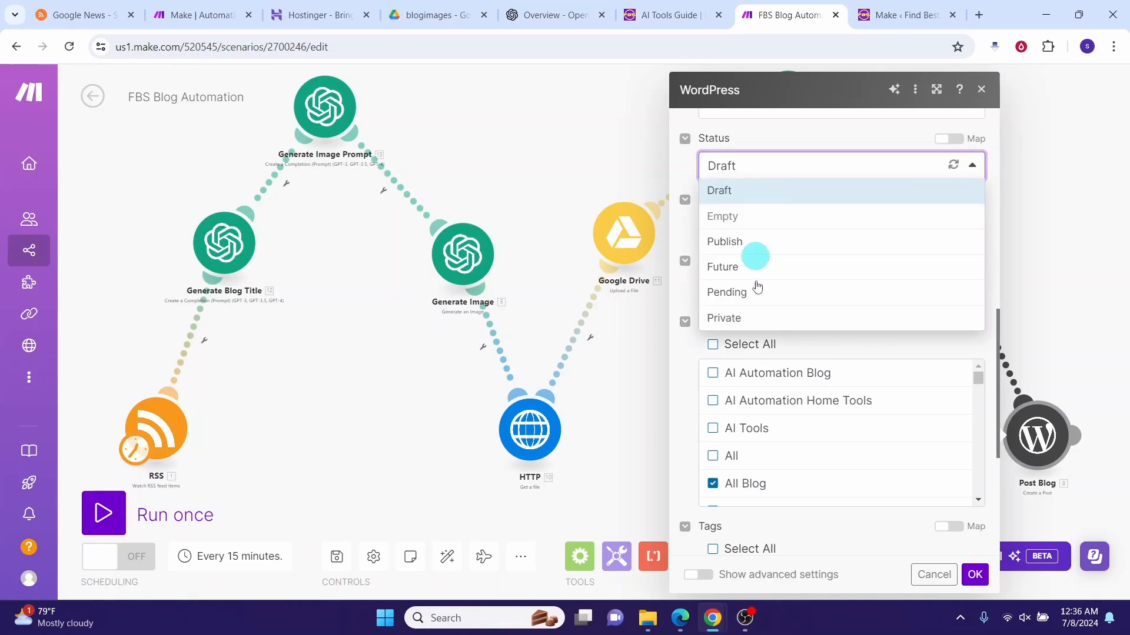
click(795, 196)
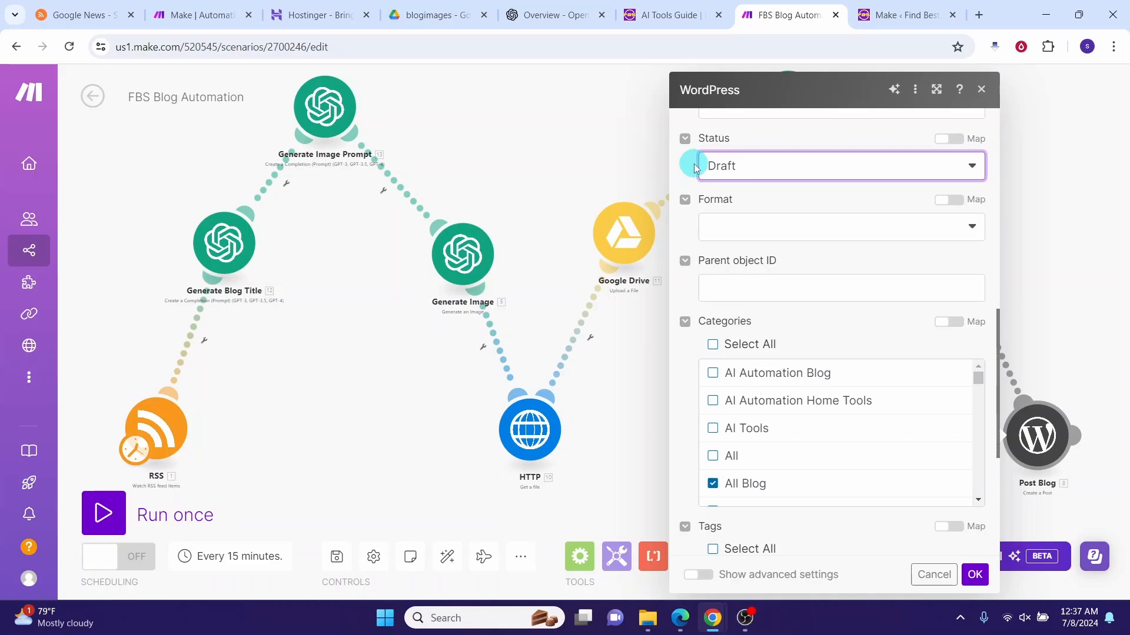
- Check the post's categories, tags and author, and save the Post Blog module's settings
scroll(695, 167, down, 3)
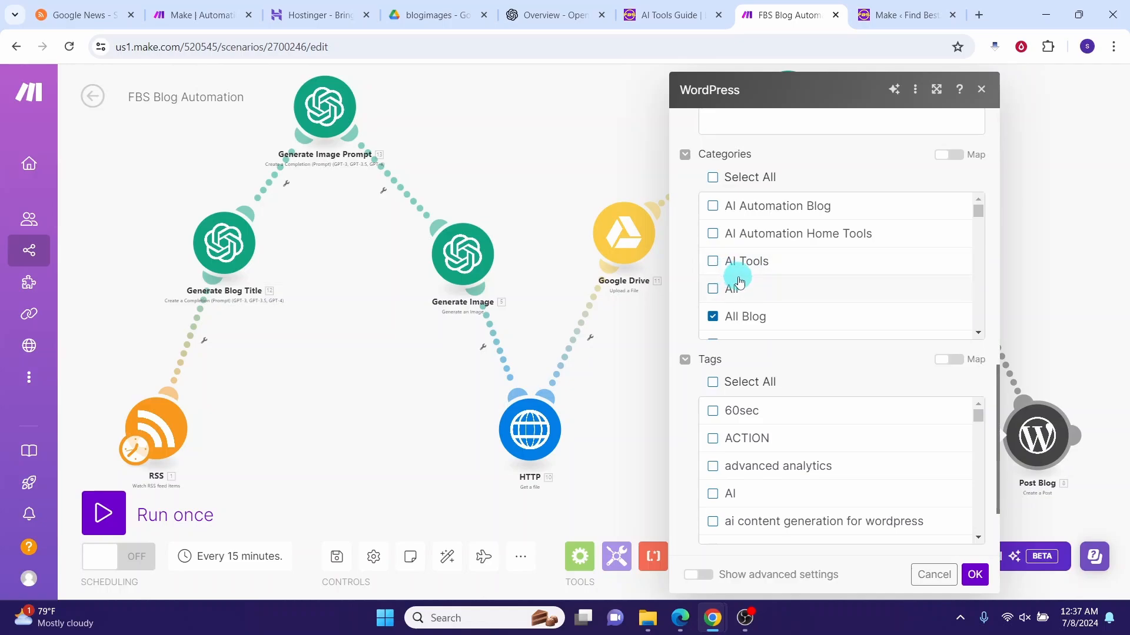
scroll(736, 280, down, 2)
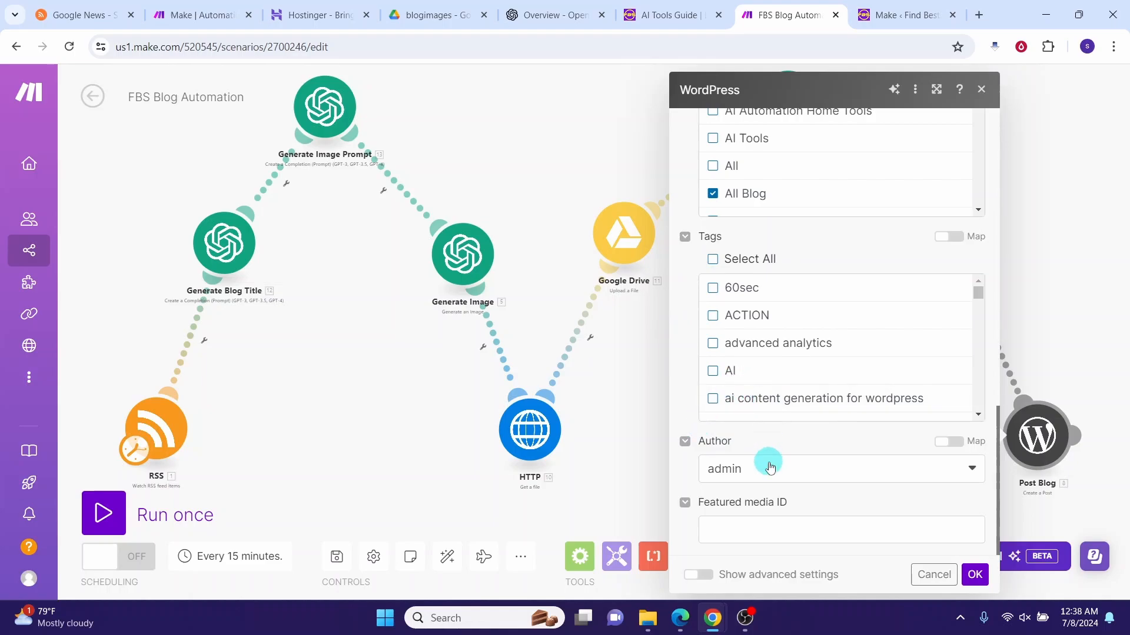
click(976, 579)
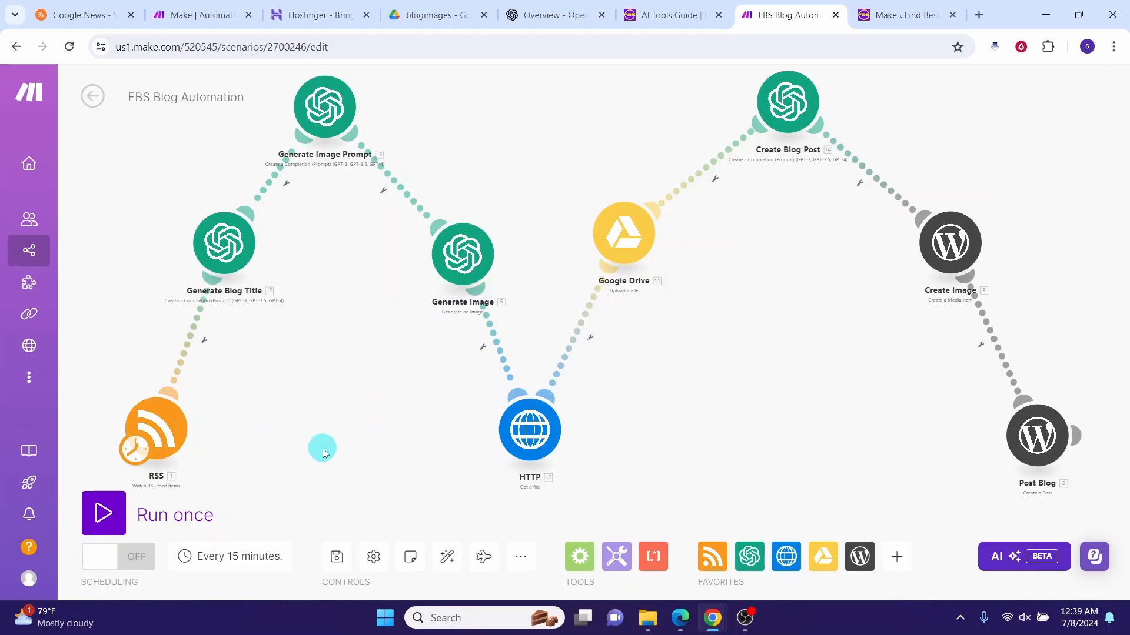
- Run the scenario once and examine the Generate Image module's input prompt and output
click(103, 519)
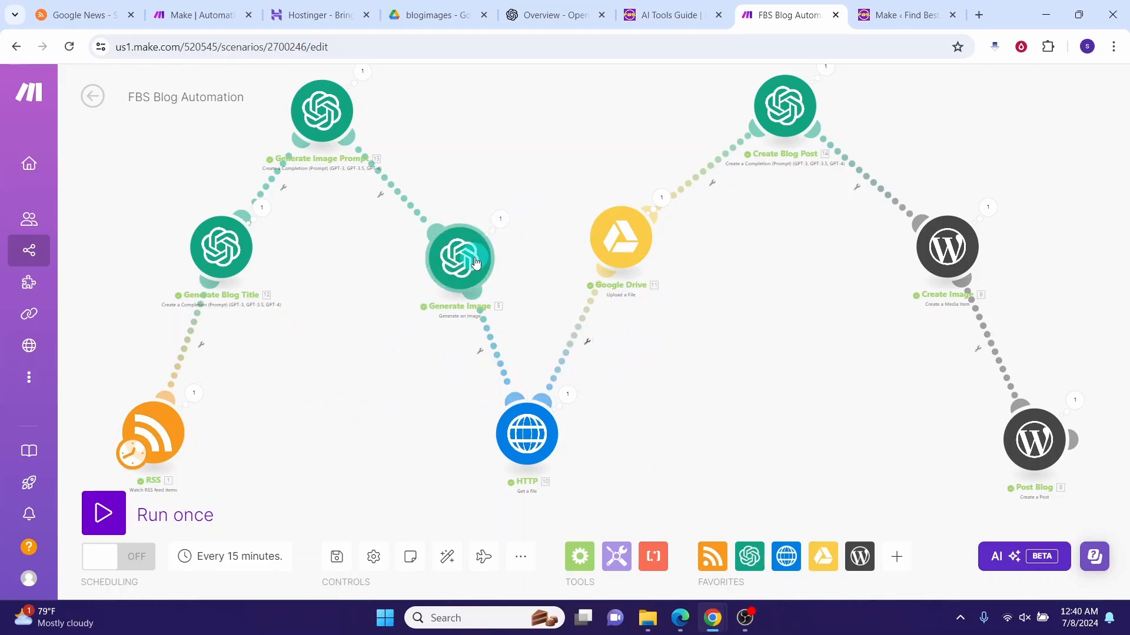
click(502, 219)
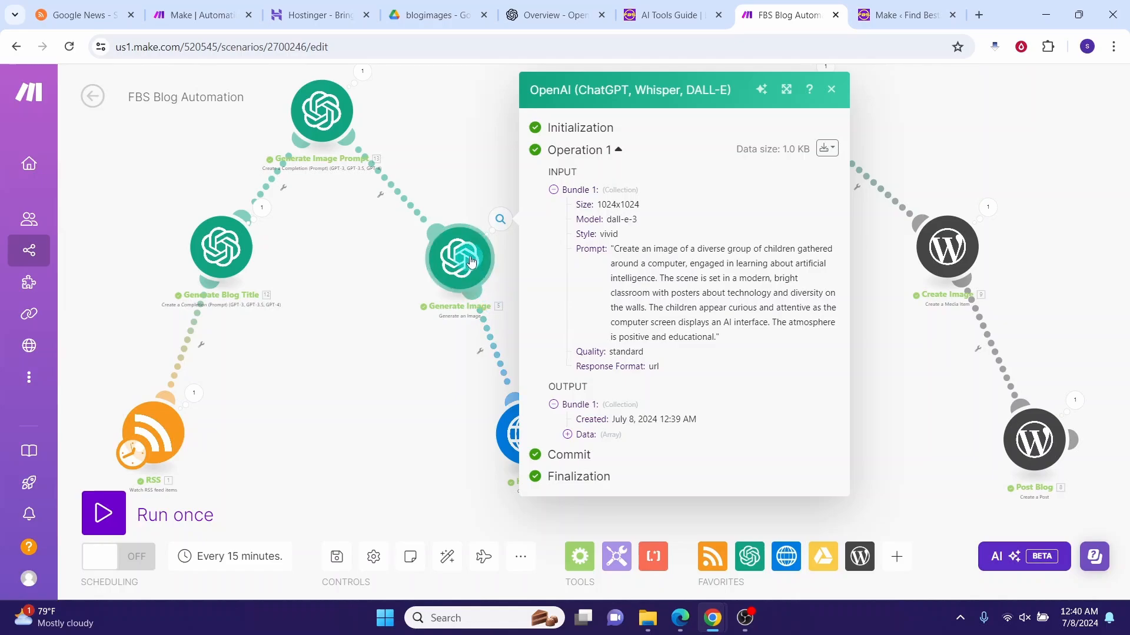
click(831, 91)
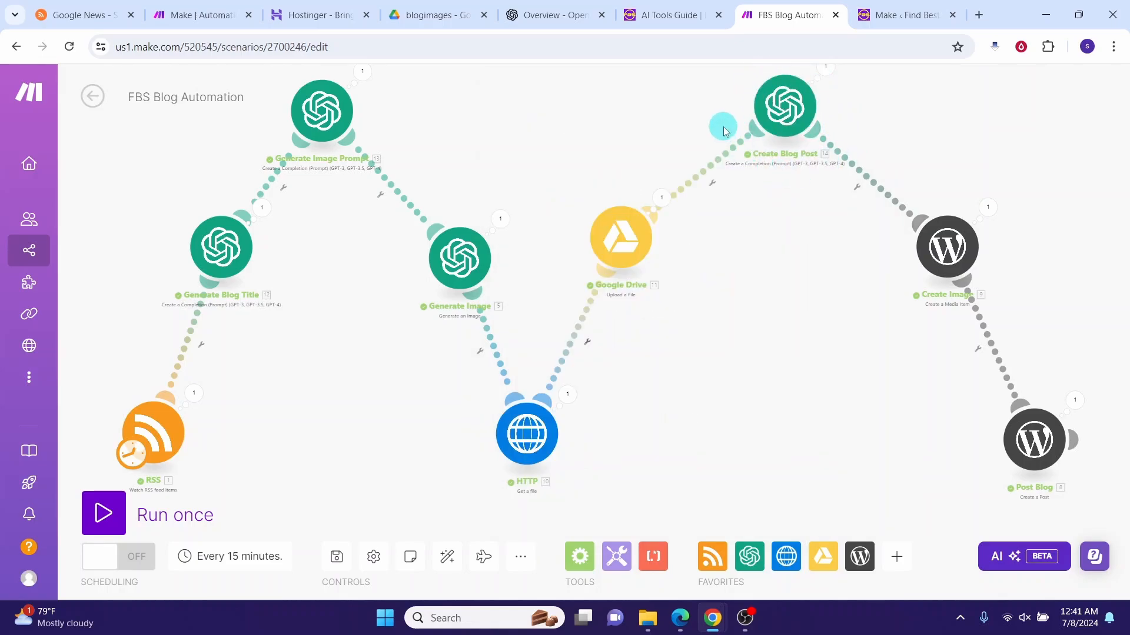
- Switch to the WordPress admin, preview the draft "Georgia Kids Learn Policing Bias Through AI Program" from the posts list, and read it through
click(889, 16)
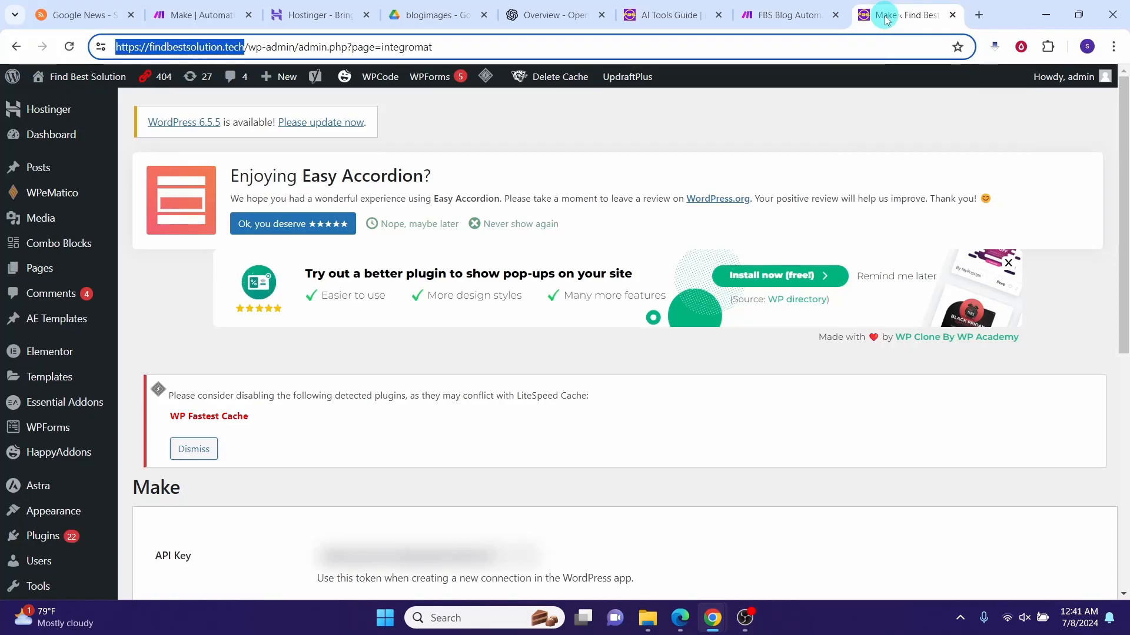
mouse_move(36, 171)
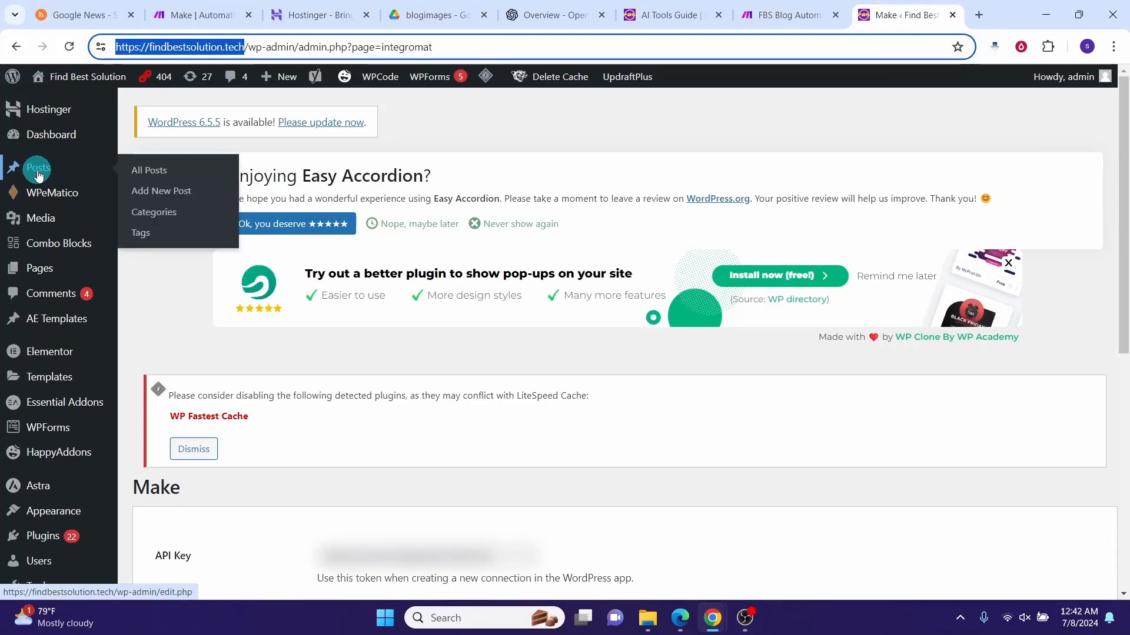
click(36, 170)
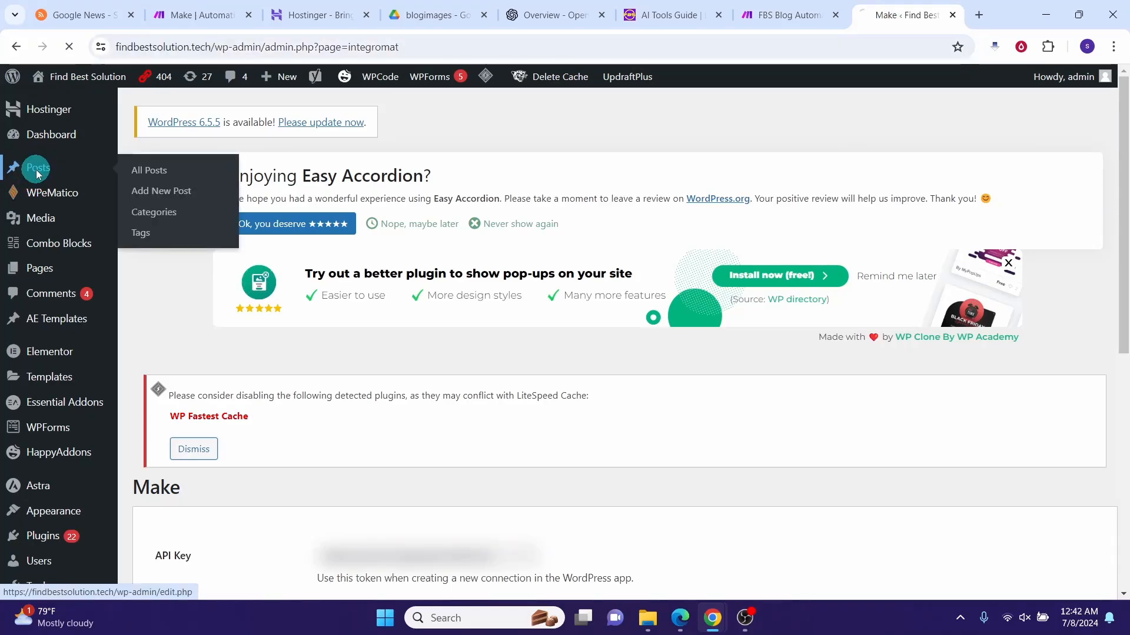
scroll(191, 416, down, 3)
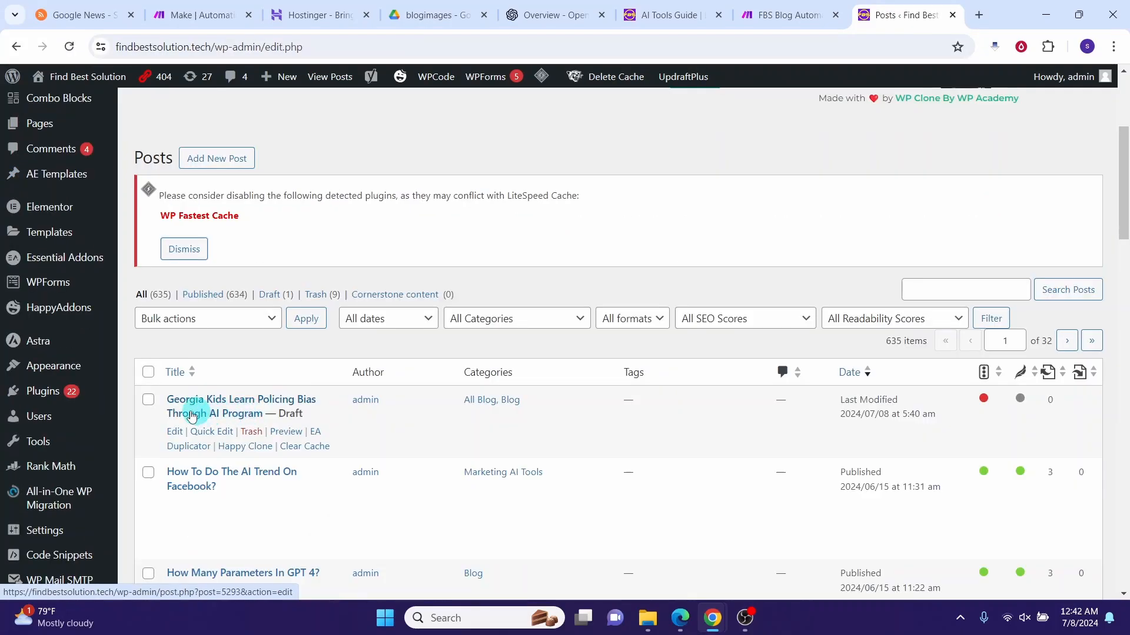
click(284, 437)
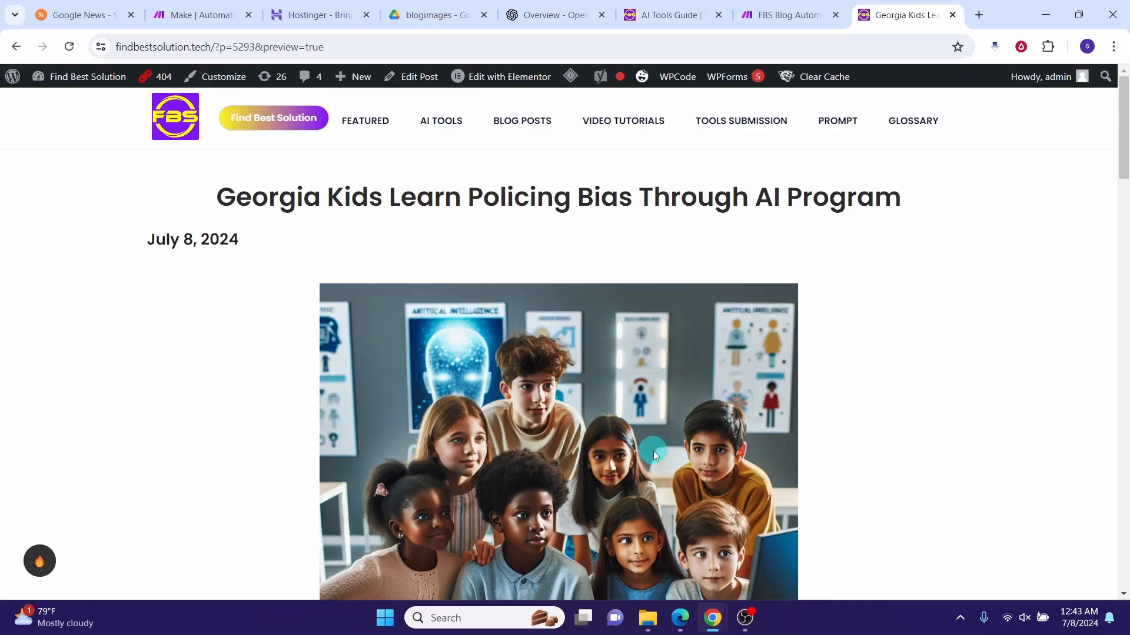
scroll(684, 464, down, 10)
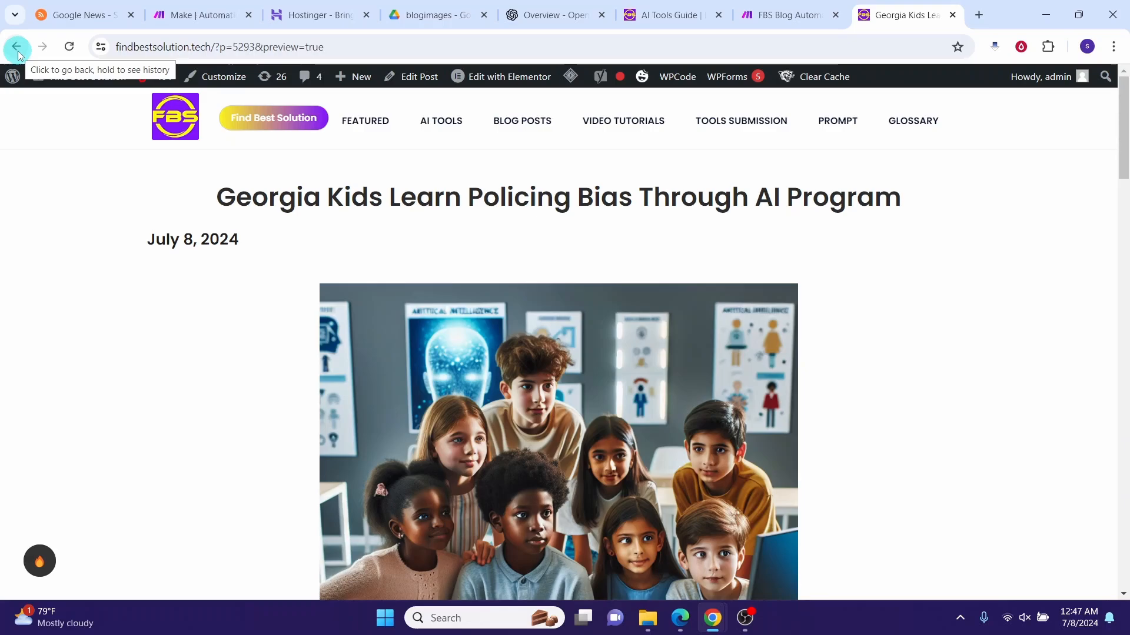
- Return to the posts list and open the draft about Georgia kids in the post editor
click(17, 49)
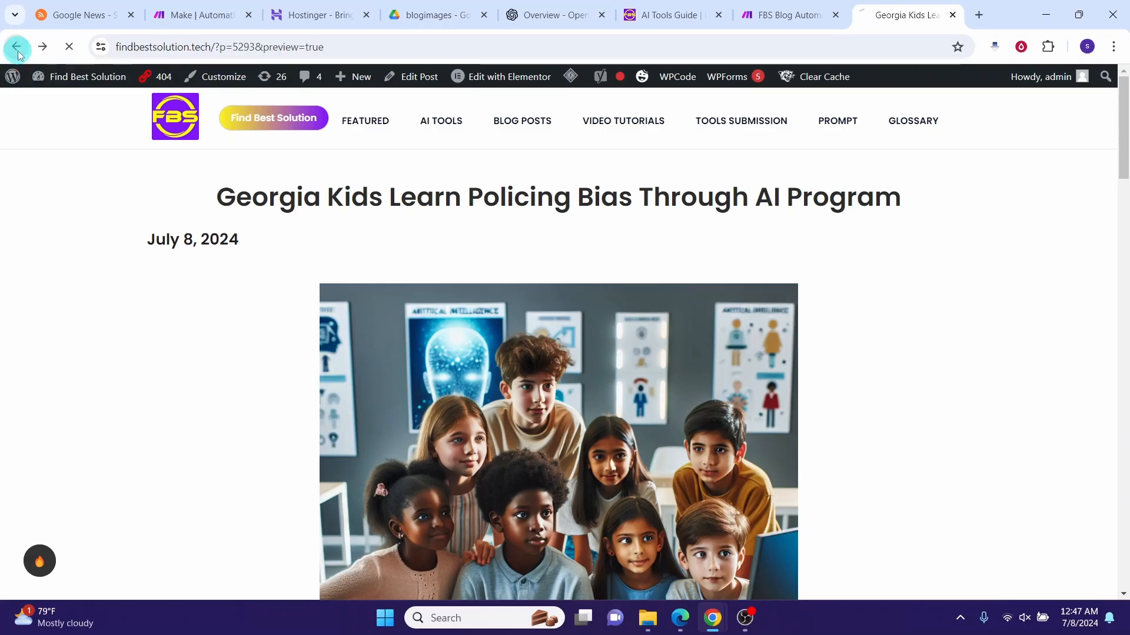
click(175, 471)
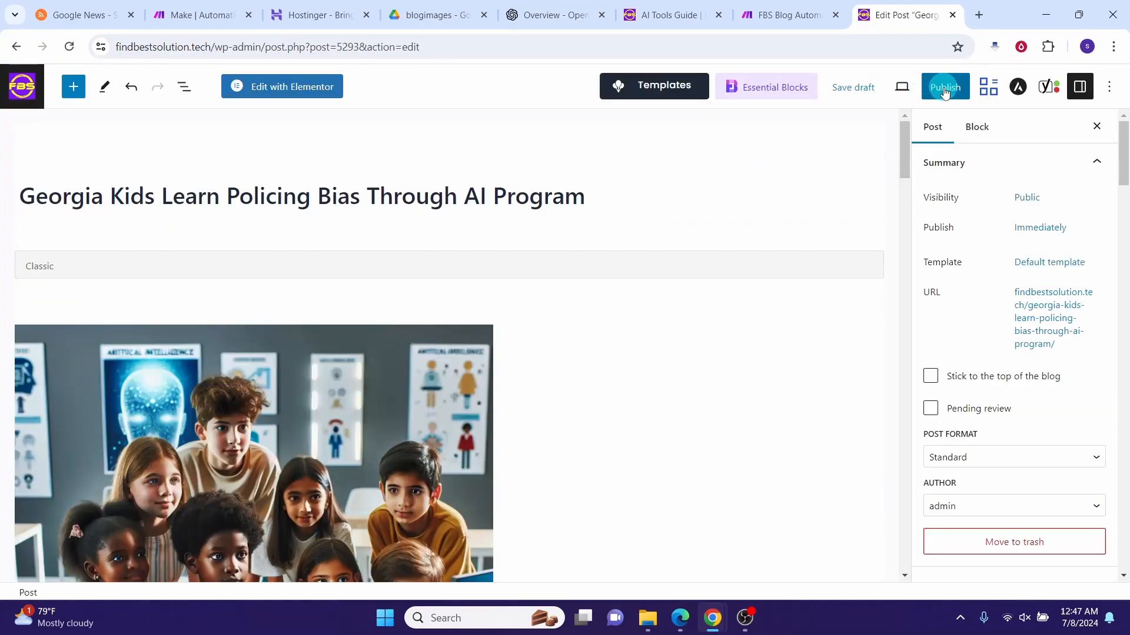
- Switch back to the Make scenario and open the choices for when to run it in the schedule setting
click(244, 468)
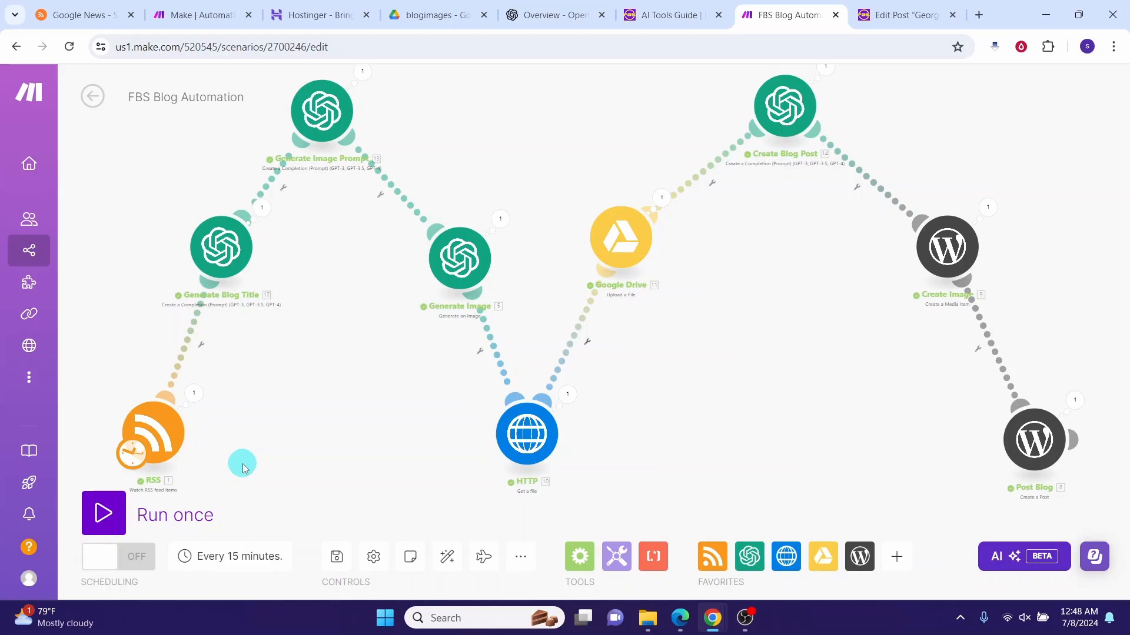
click(215, 556)
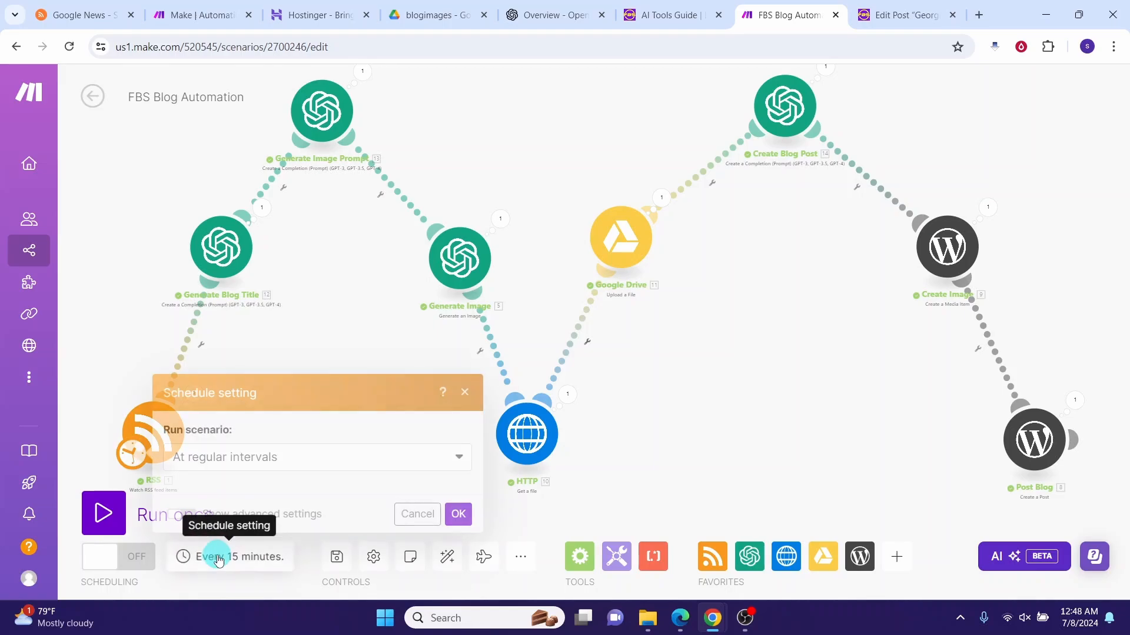
click(458, 337)
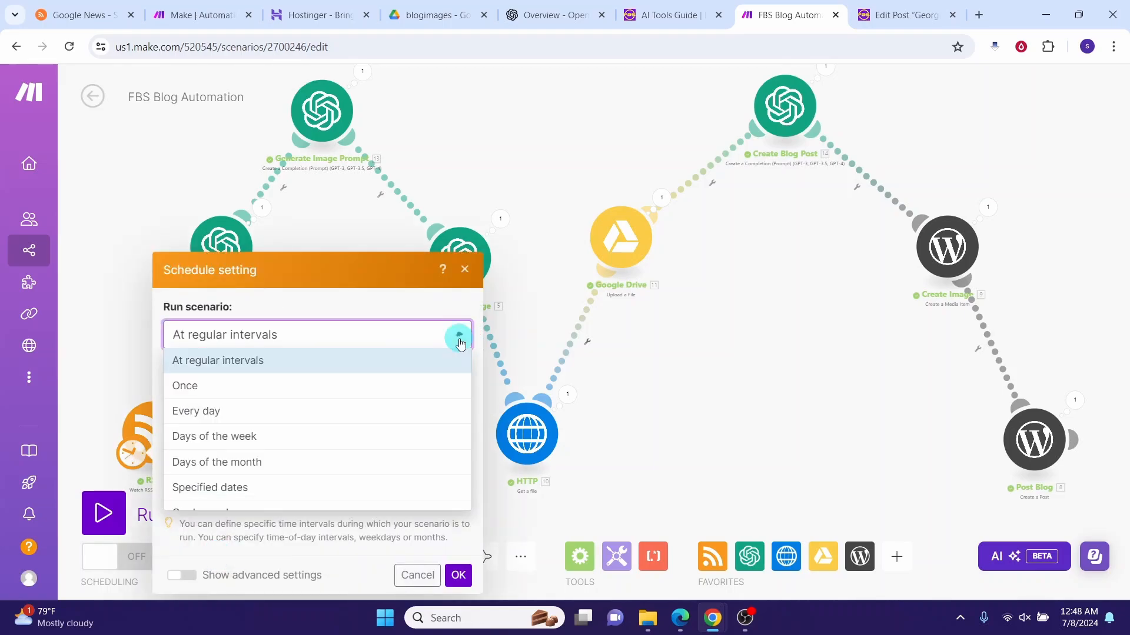